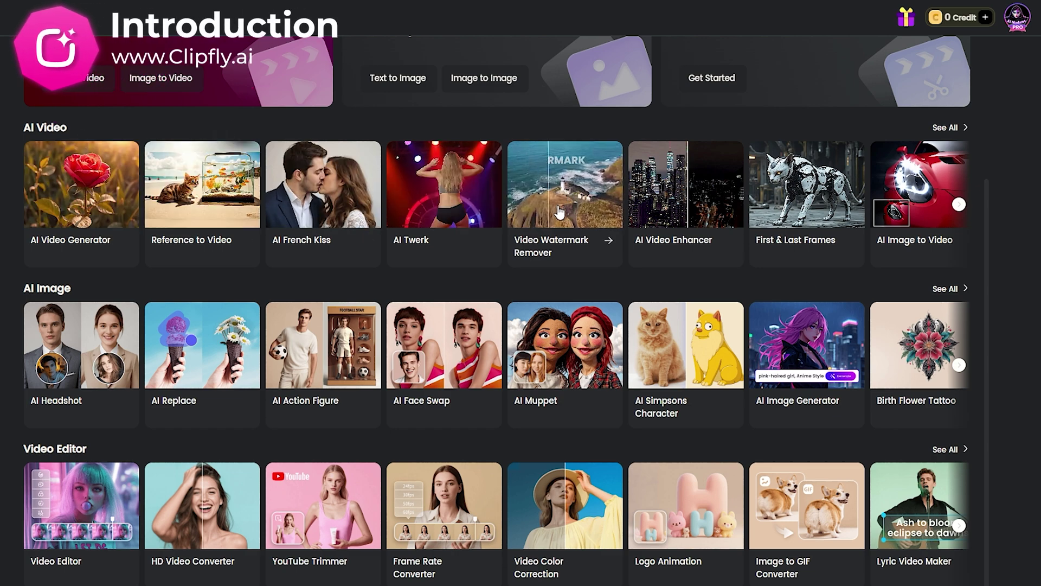
Scroll the Clipfly home page down to the AI Video, AI Image and Video Editor tool rows.
scroll(561, 212, down, 1)
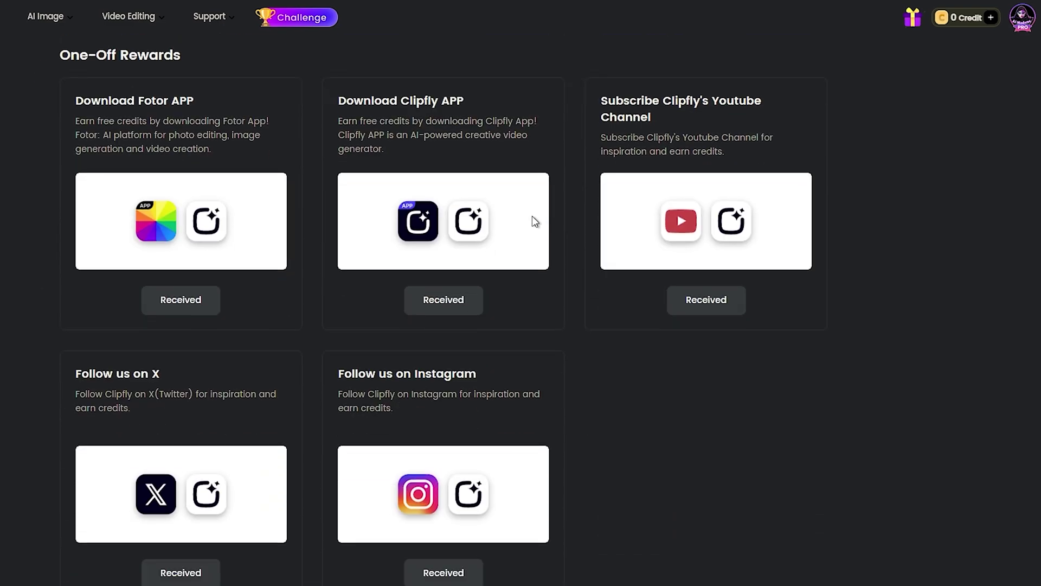
Open the AI-Ghibli challenge page and scroll through its prize cards and key dates.
scroll(533, 217, up, 8)
click(319, 21)
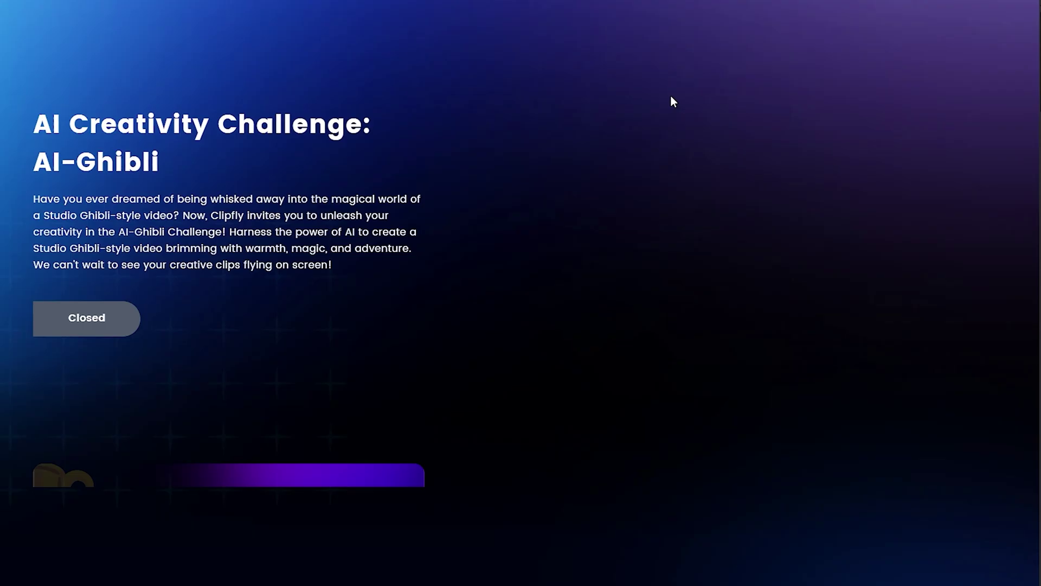
scroll(669, 95, down, 5)
scroll(651, 106, down, 5)
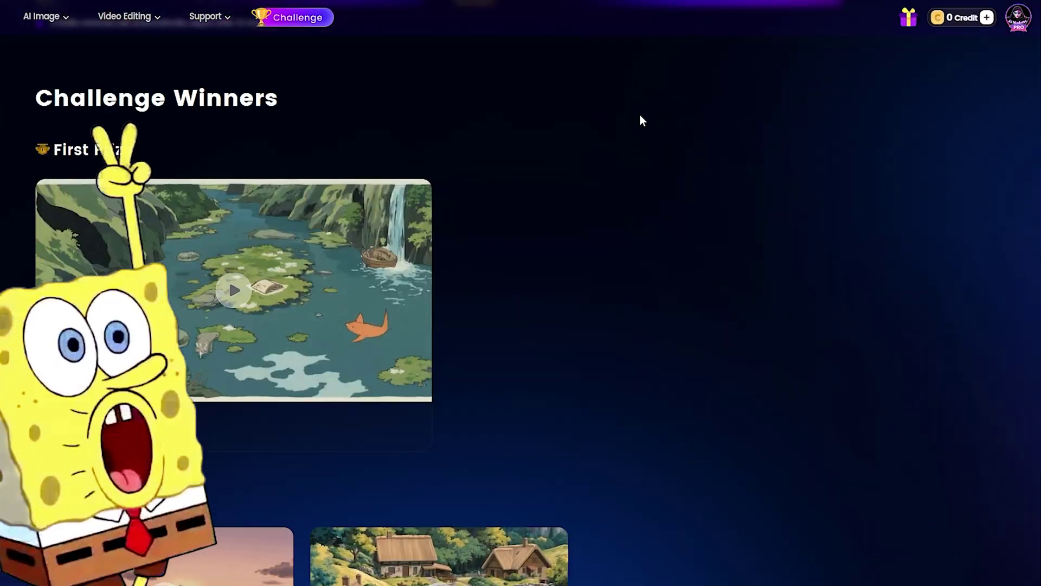
scroll(586, 143, up, 5)
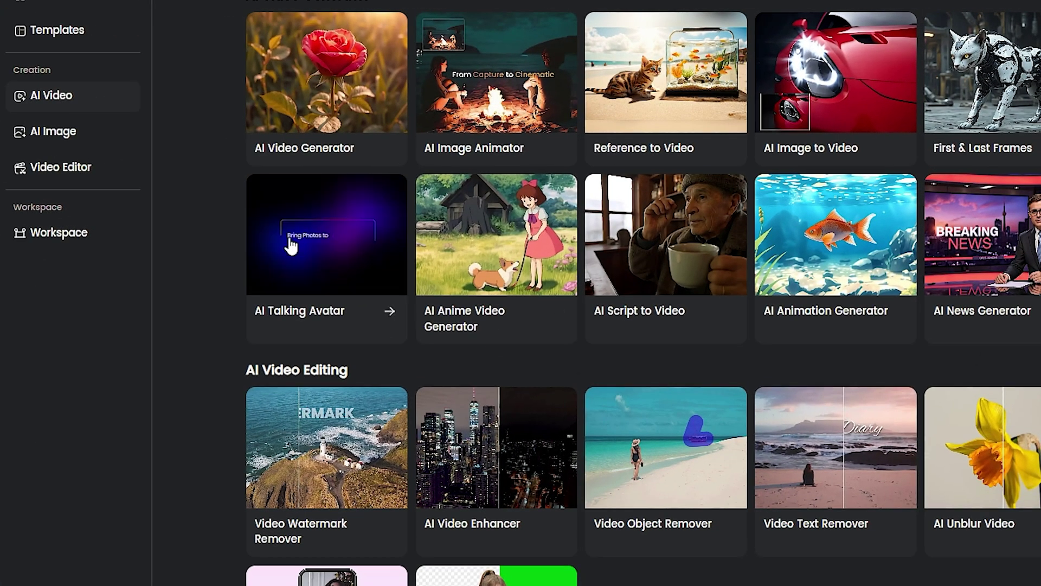
Open the AI Video BG Remover and play the hiker background-removal preview.
drag(226, 365, 349, 369)
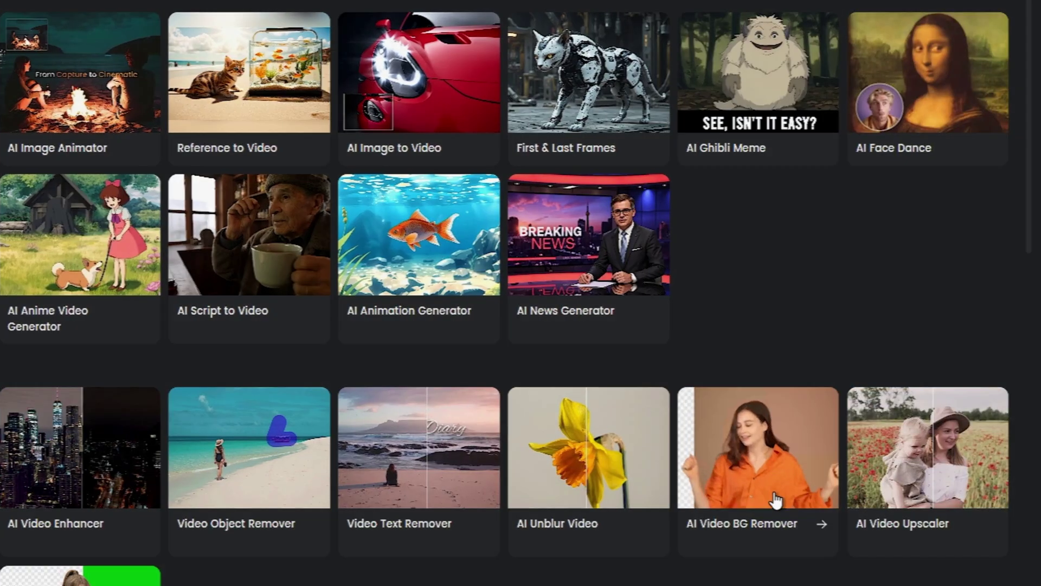
click(774, 496)
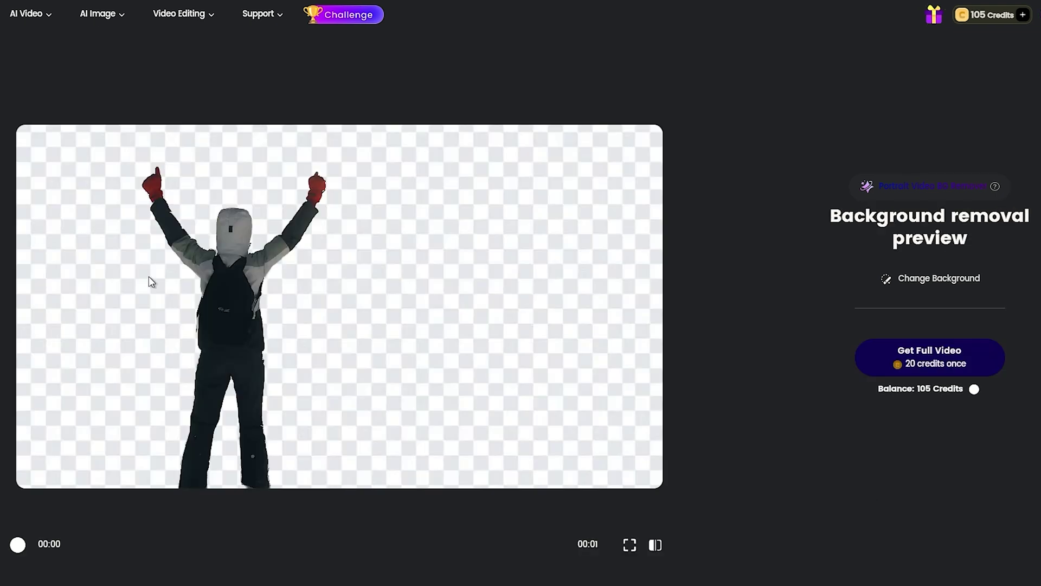
click(23, 549)
Preview cherry-blossom, red torii, autumn, sky, clouds and yellow-flower backgrounds behind the hiker.
click(882, 280)
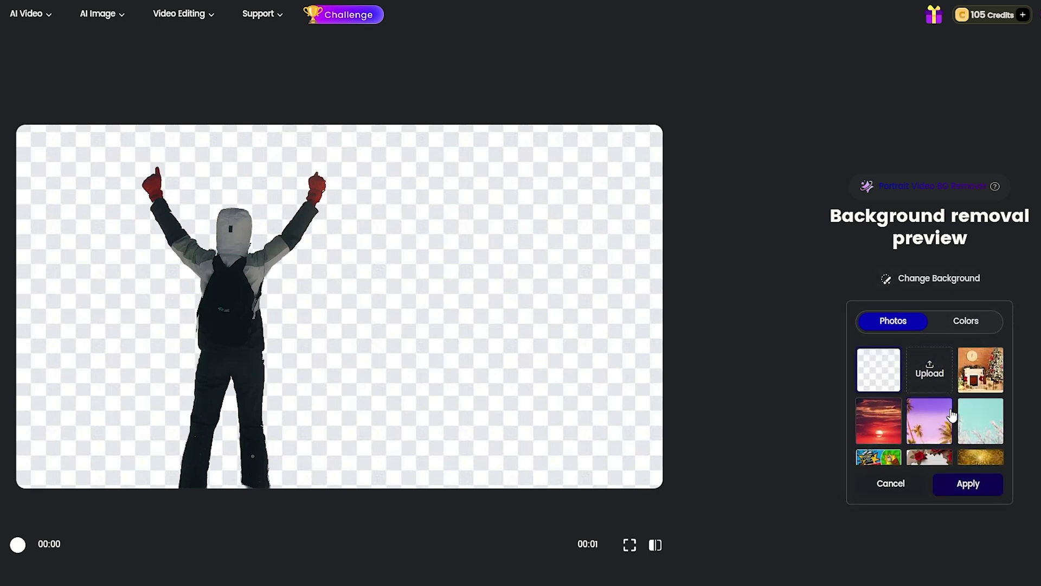
click(976, 430)
scroll(955, 412, down, 5)
click(929, 367)
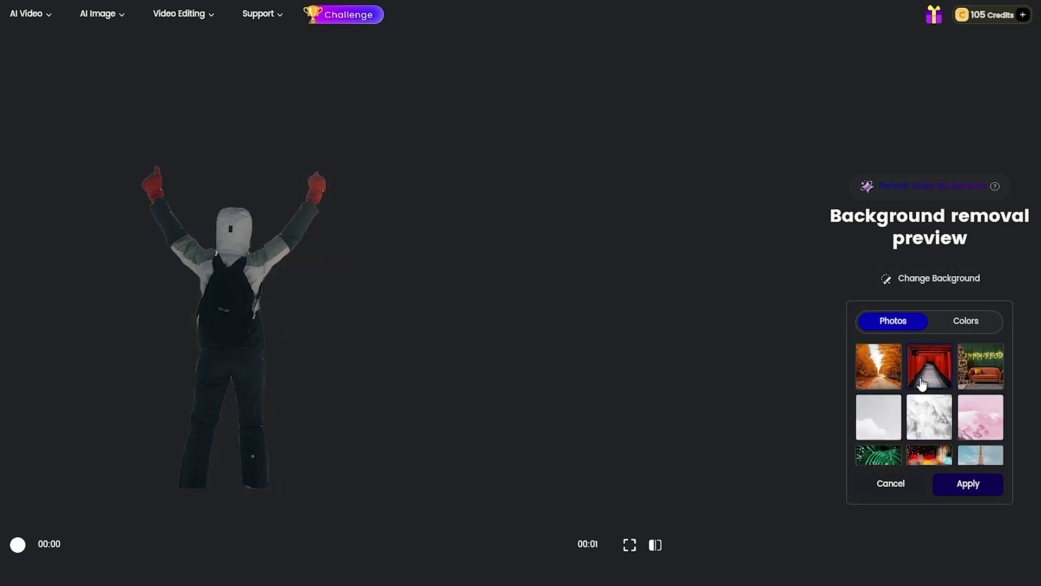
click(891, 370)
click(878, 427)
click(922, 423)
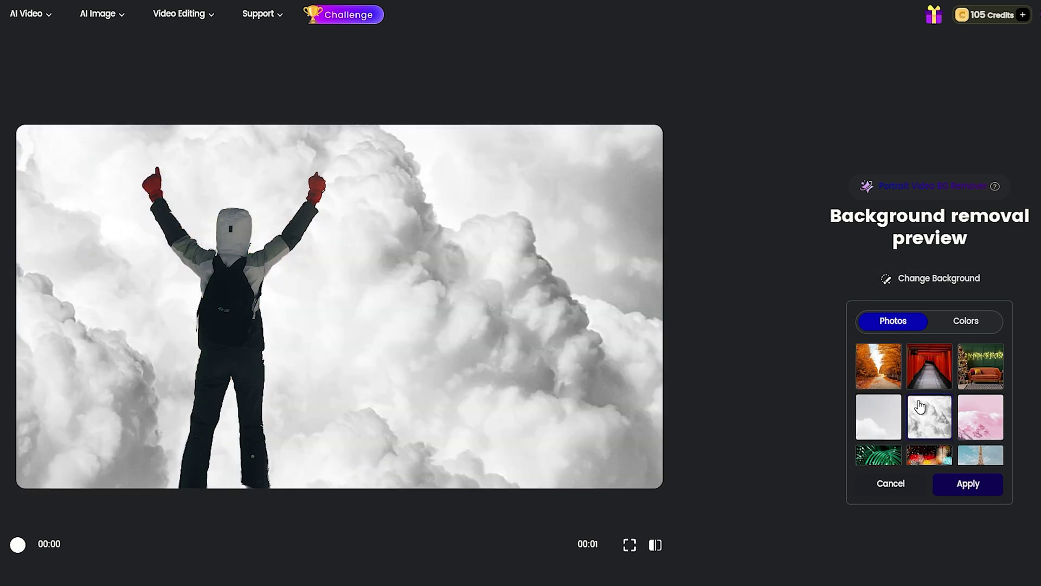
scroll(951, 423, down, 5)
click(924, 424)
Keep the background transparent, generate the full 12-second video and play the comparison.
click(891, 483)
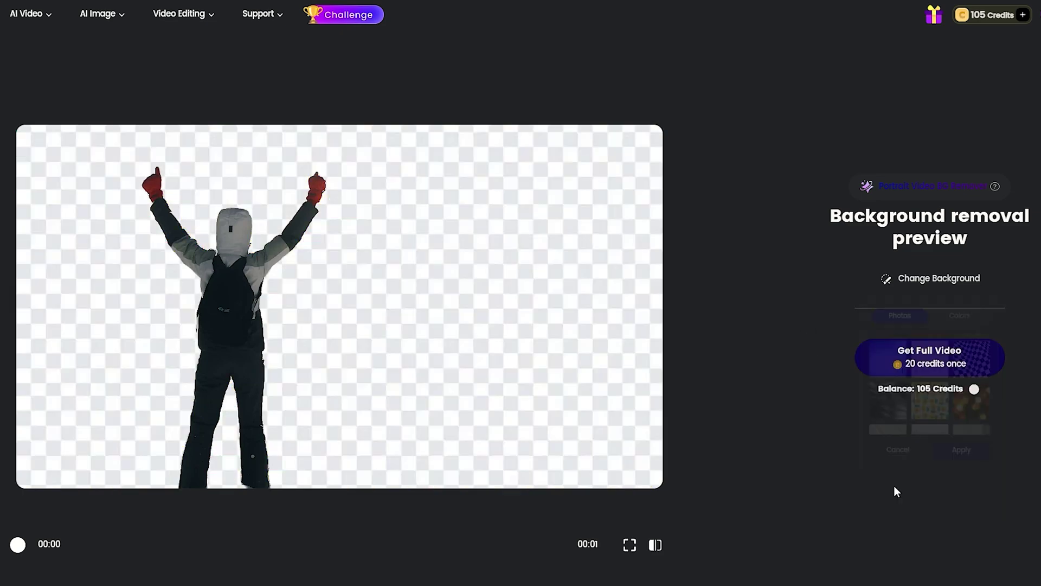
click(930, 358)
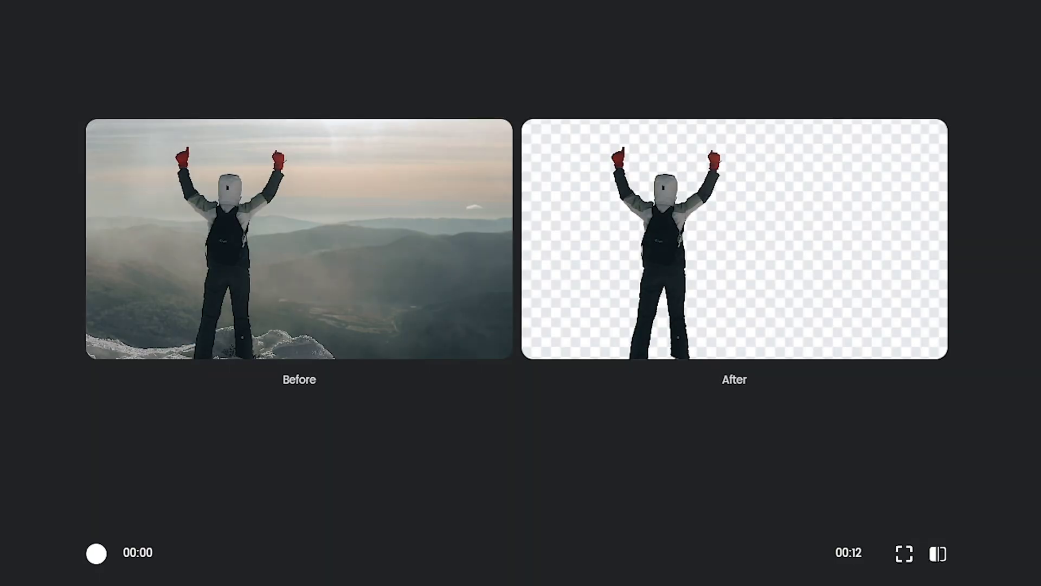
click(97, 554)
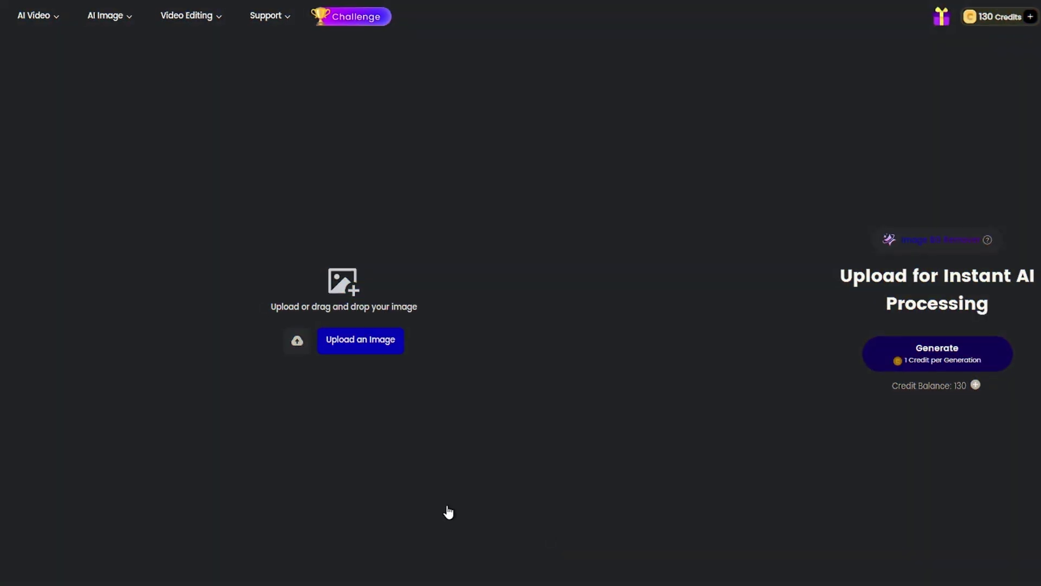
Remove the cat-and-dog photo's background, preview wavy, polka-dot and blue-cloud backdrops, keep it transparent.
click(360, 340)
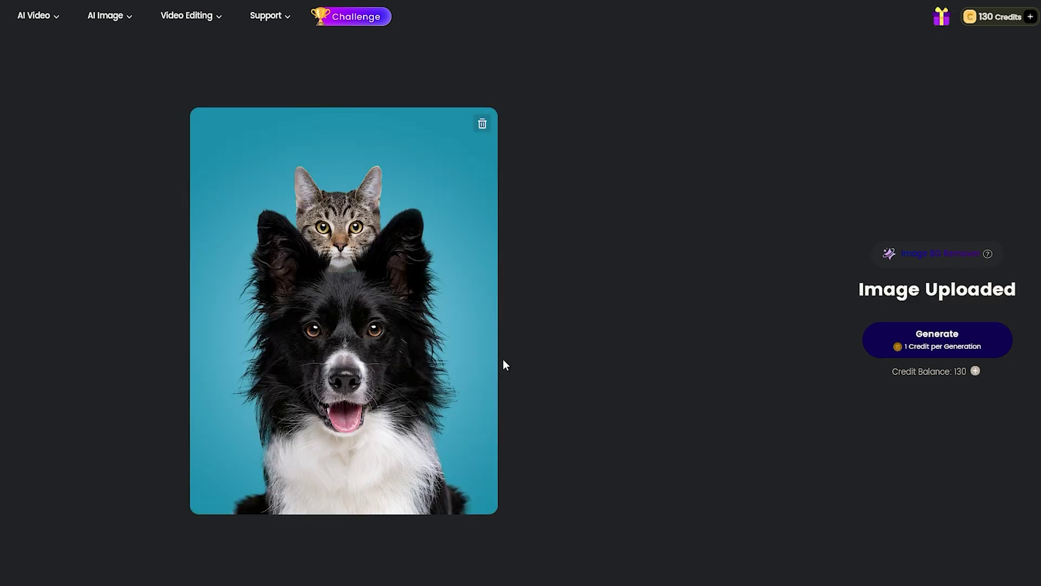
click(904, 339)
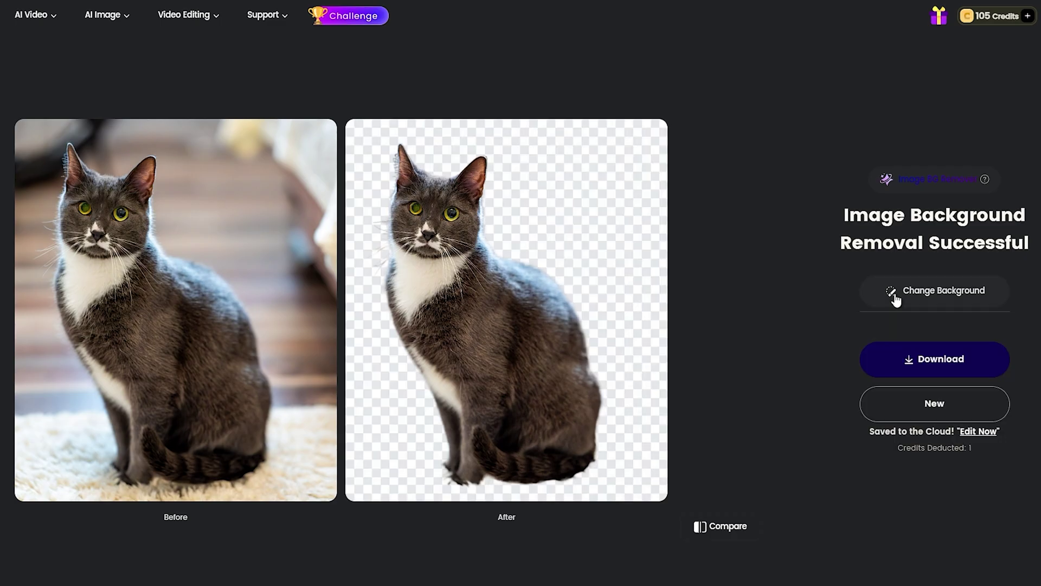
click(894, 293)
scroll(898, 429, down, 2)
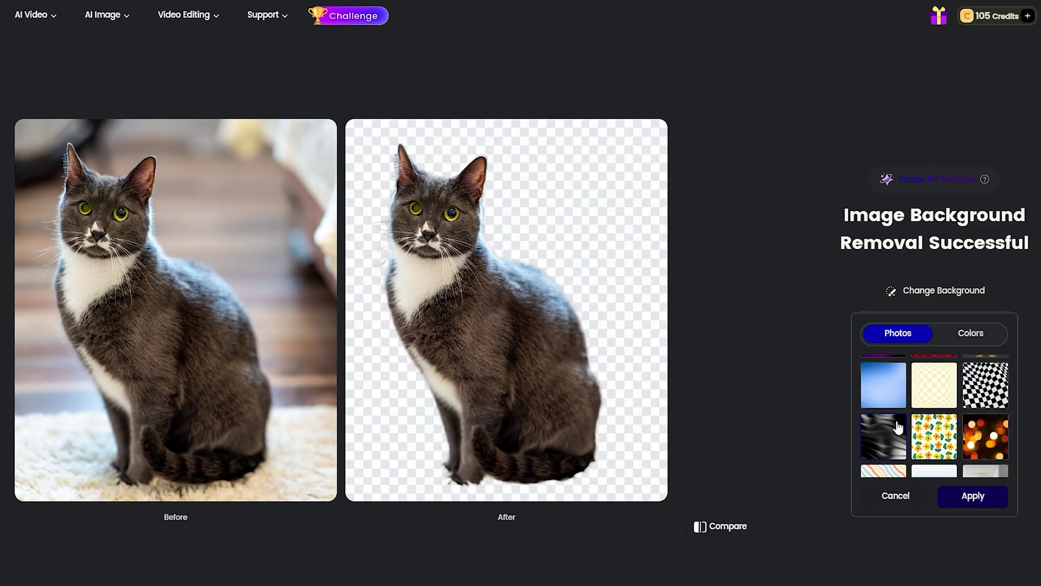
click(898, 427)
scroll(994, 417, down, 3)
click(929, 458)
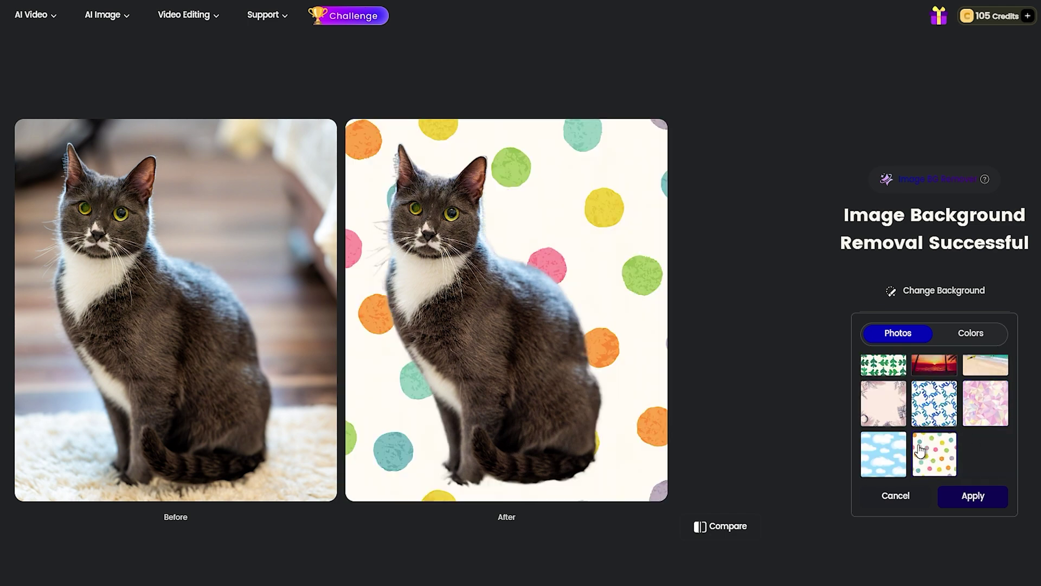
click(879, 453)
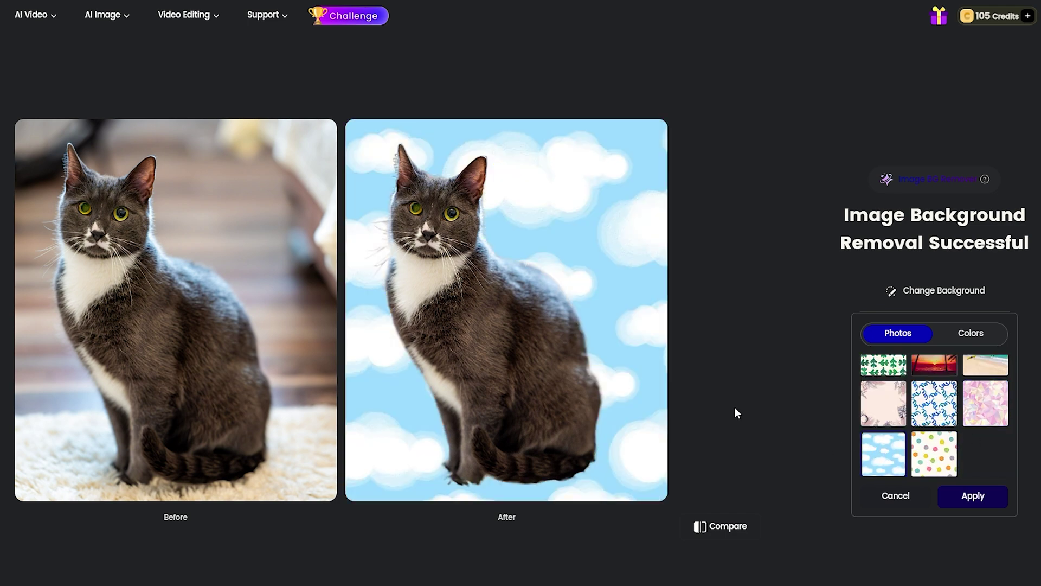
click(895, 495)
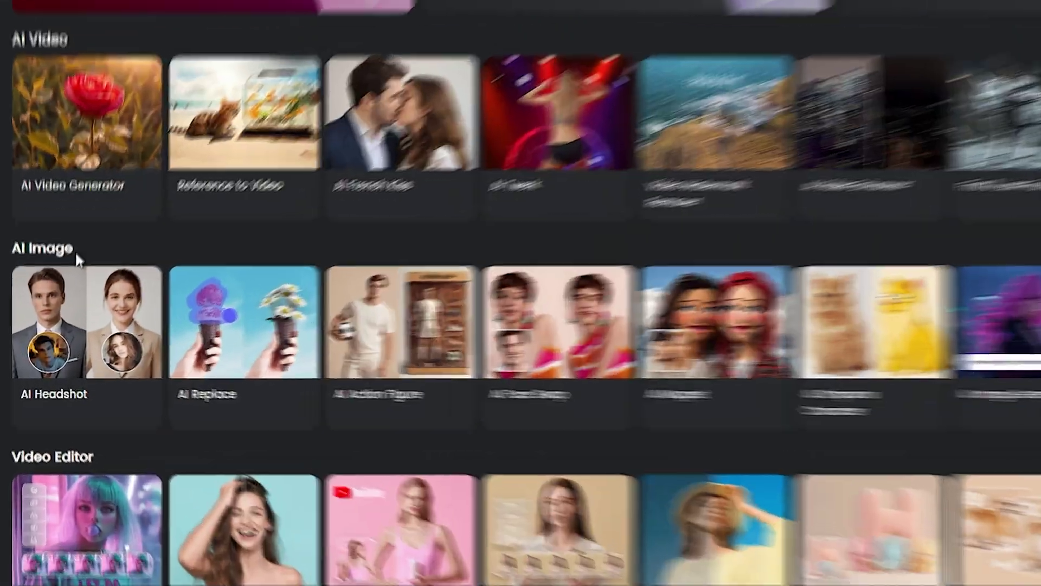
Open AI Replace, read and dismiss its help, and raise the brush size from 50 to 64.
triple_click(54, 266)
click(230, 410)
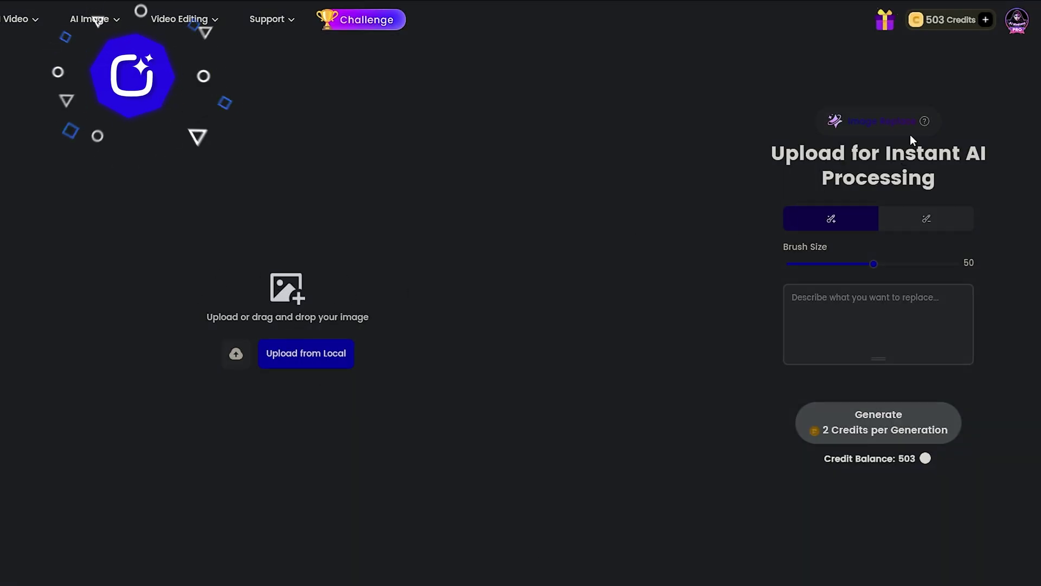
click(907, 90)
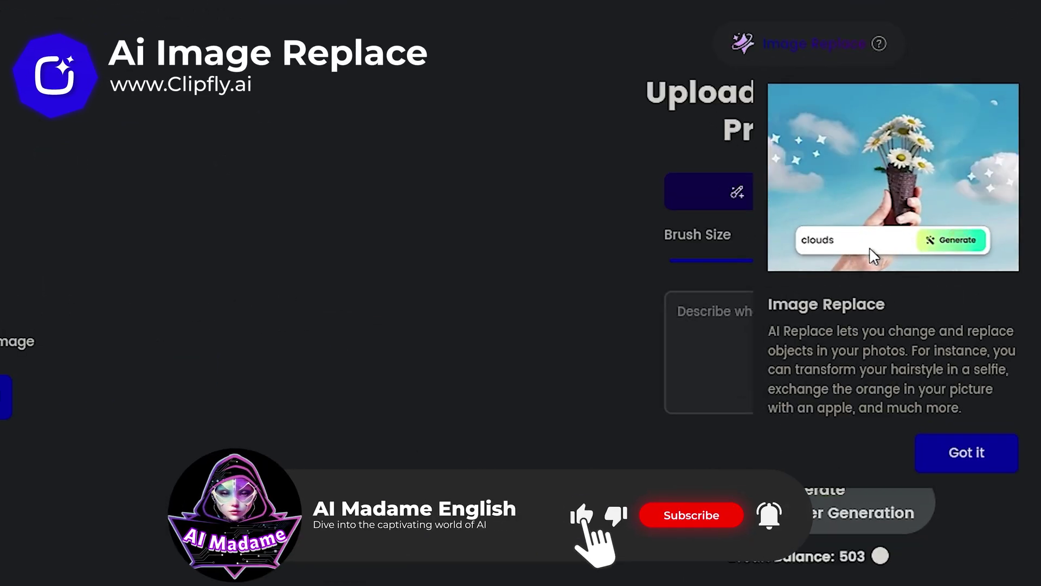
click(676, 218)
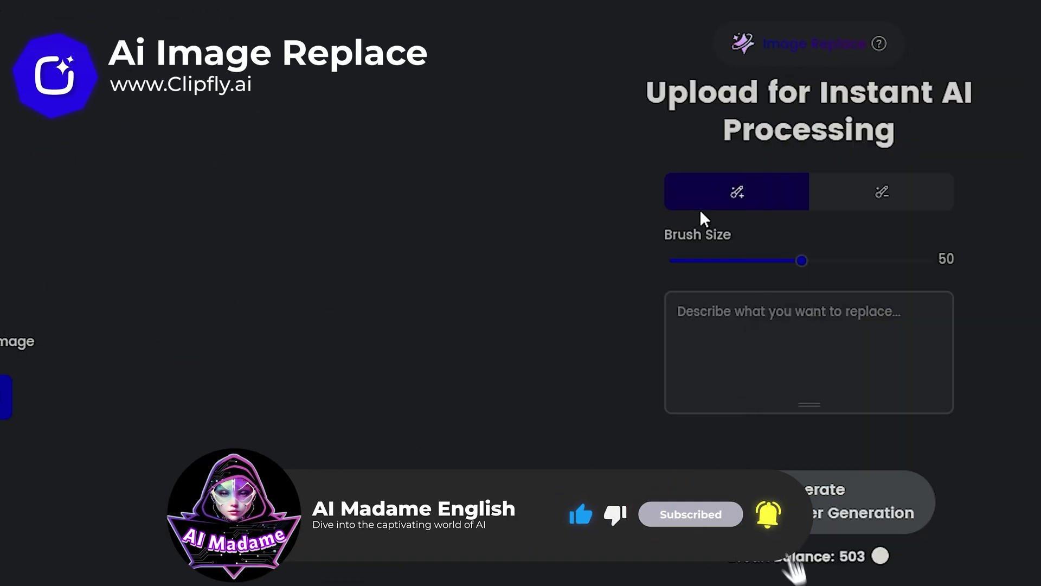
click(871, 194)
click(701, 193)
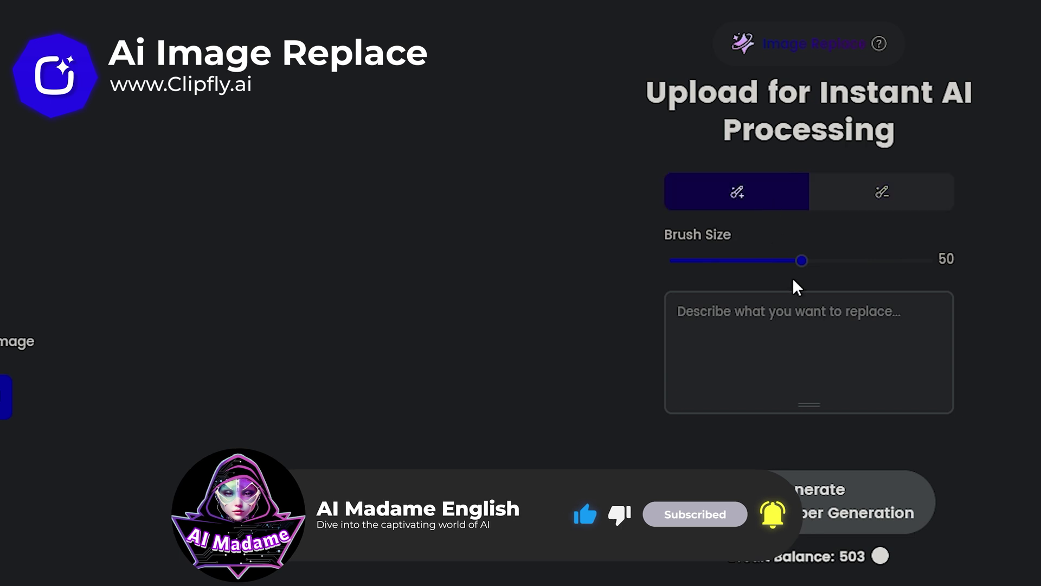
mouse_move(796, 261)
mouse_down()
mouse_move(730, 263)
mouse_move(885, 267)
mouse_up()
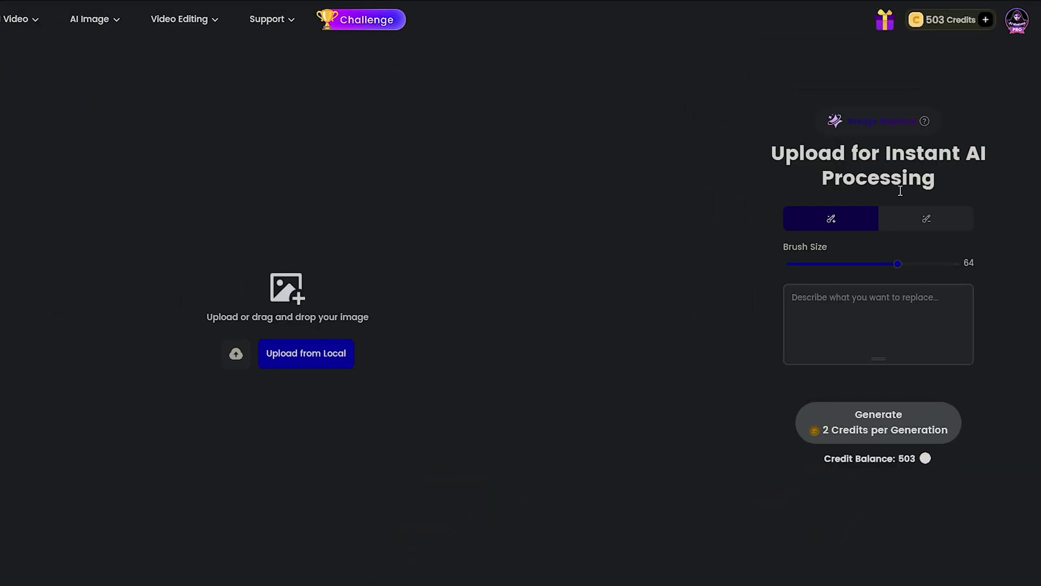
Upload the ice-cream photo, mask the ice cream and generate 'bunch of roses' in its place.
click(281, 359)
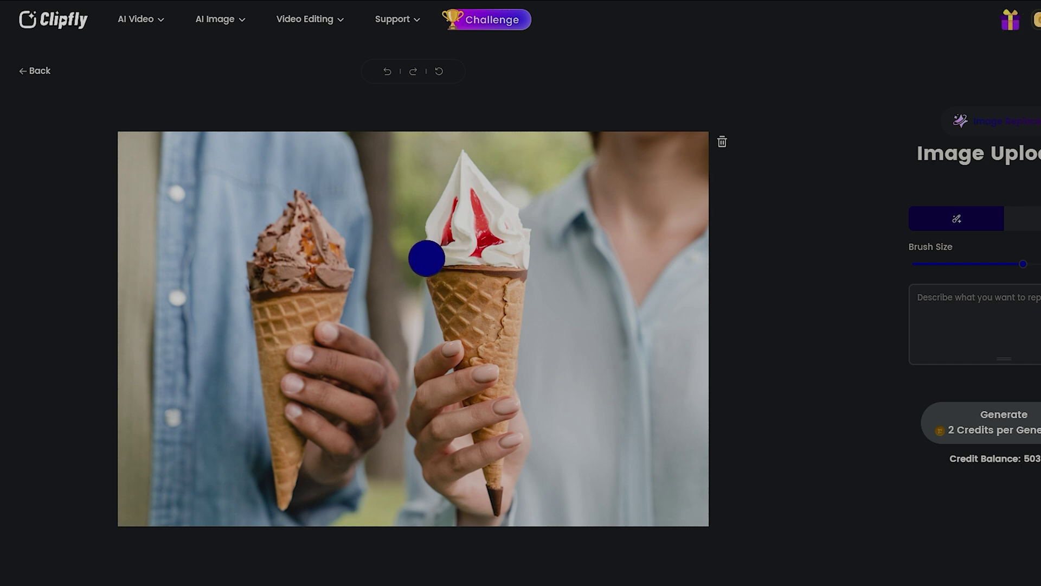
mouse_move(427, 259)
mouse_down()
mouse_move(520, 247)
mouse_move(468, 172)
mouse_move(484, 231)
mouse_move(458, 208)
mouse_move(436, 245)
mouse_move(469, 163)
mouse_move(463, 244)
mouse_up()
click(973, 303)
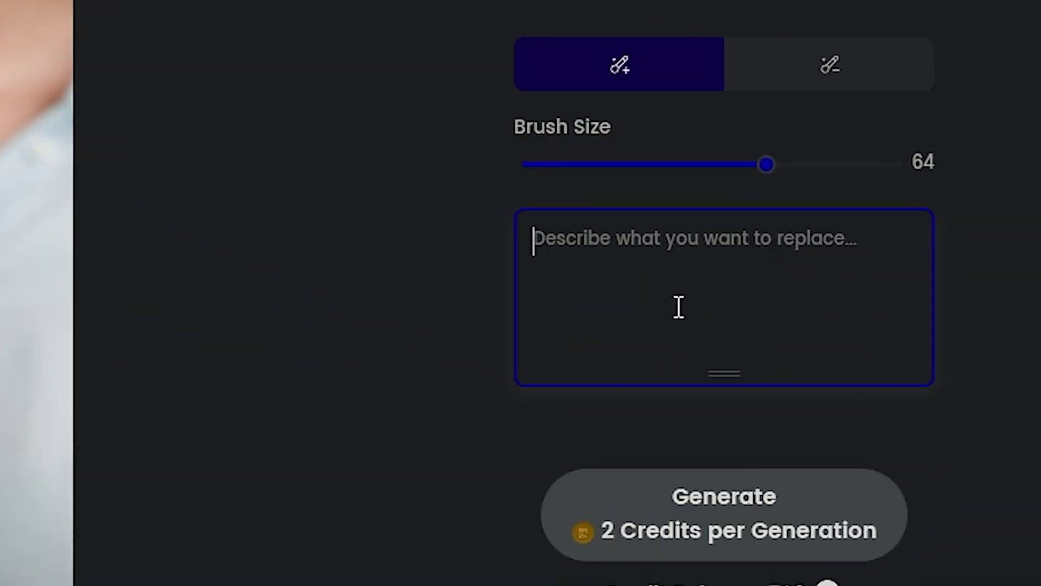
text(replace)
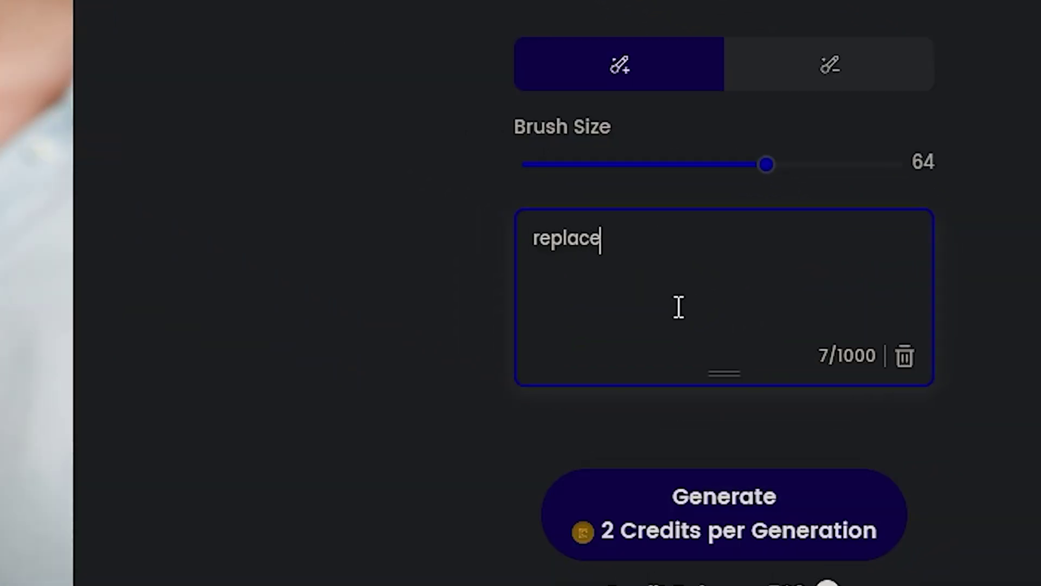
text( icecream wi)
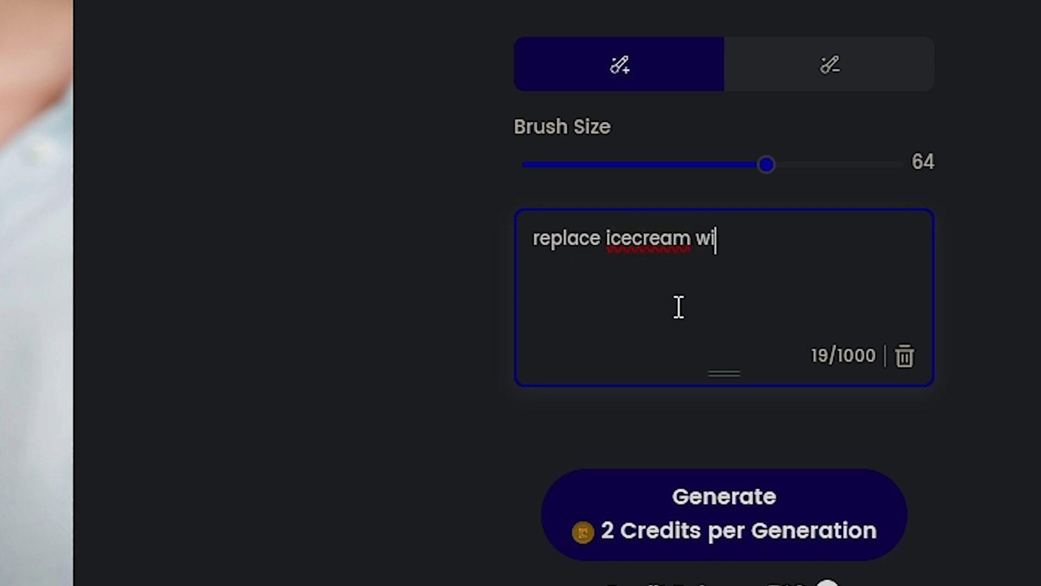
text(th roses)
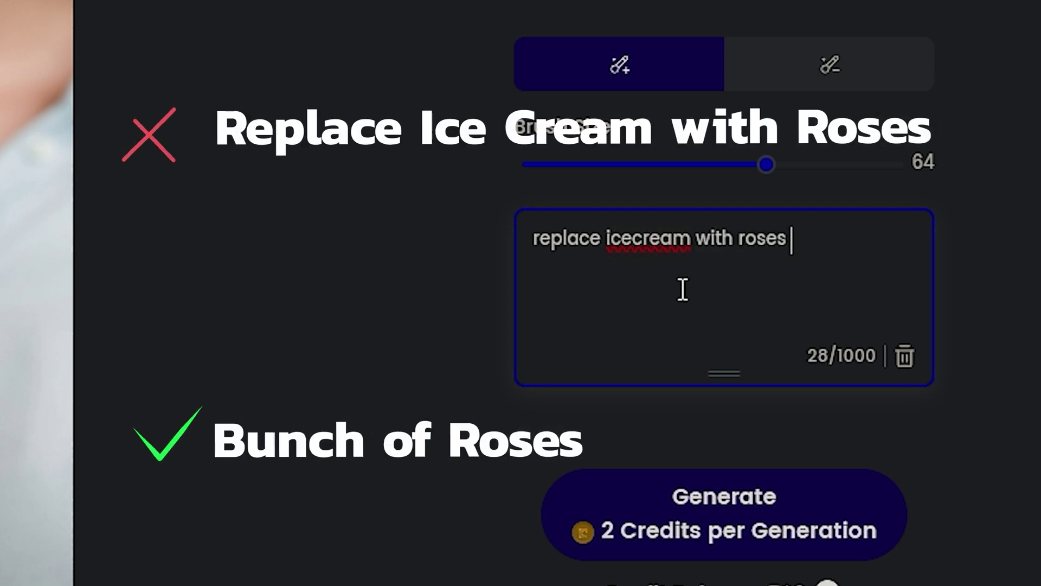
click(653, 300)
text(-)
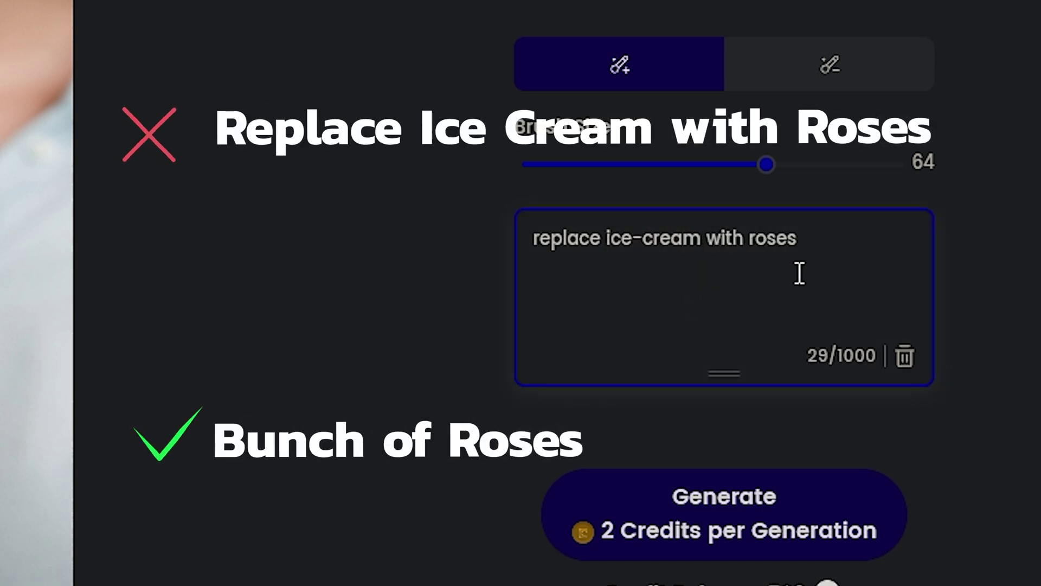
key(Right)
key(Right)
key(Right)
key(Right)
key(Right)
key(ctrl+a)
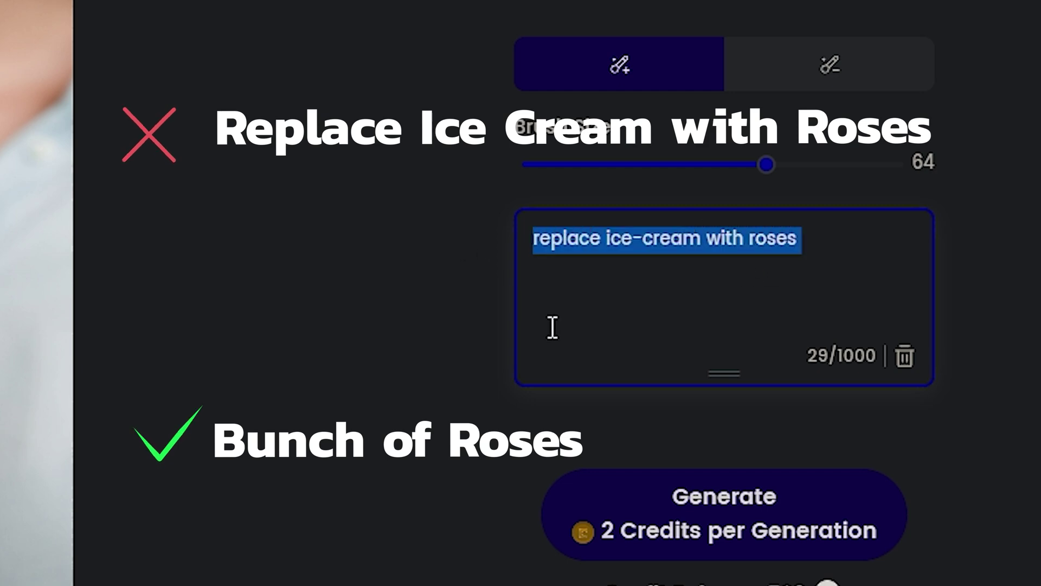
text(bunch of roses)
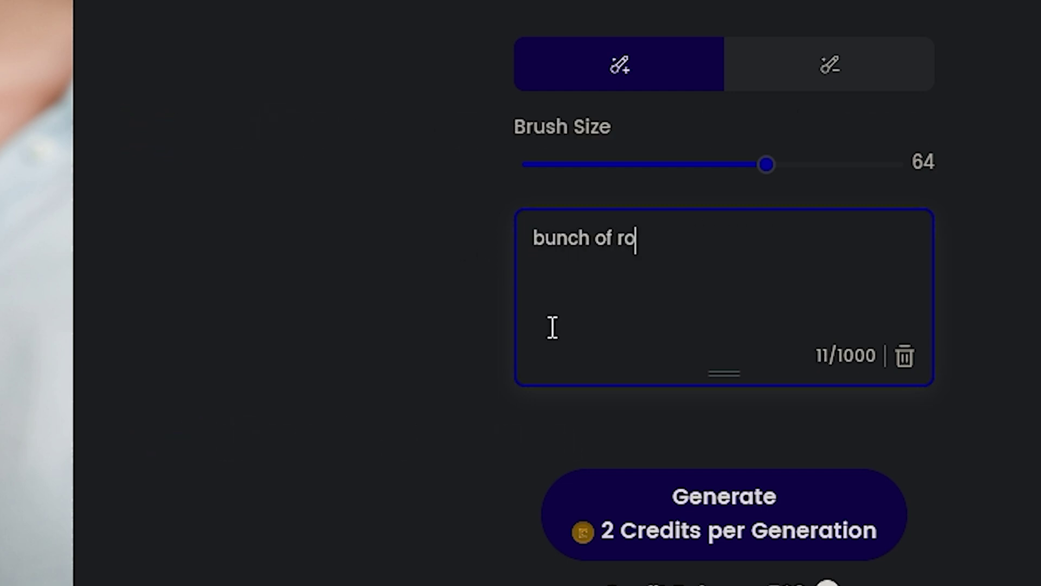
click(748, 532)
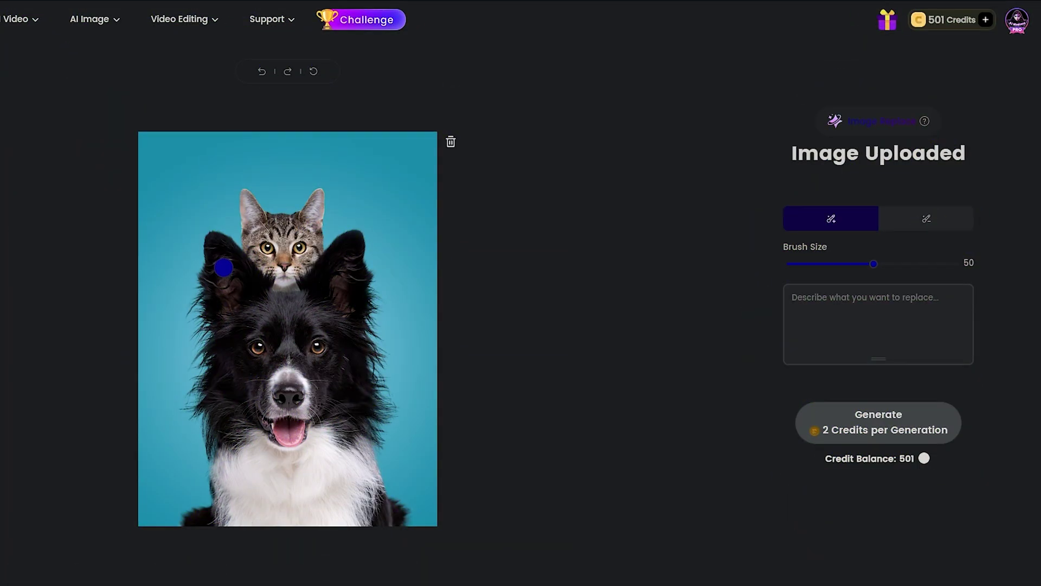
Mask the straw hat on the stone head and compare the red-rose result with the original.
mouse_move(247, 195)
mouse_down()
mouse_move(256, 251)
mouse_move(278, 273)
mouse_move(292, 261)
mouse_move(282, 282)
mouse_move(311, 250)
mouse_move(319, 199)
mouse_move(291, 242)
mouse_move(298, 223)
mouse_move(250, 211)
mouse_move(276, 242)
mouse_up()
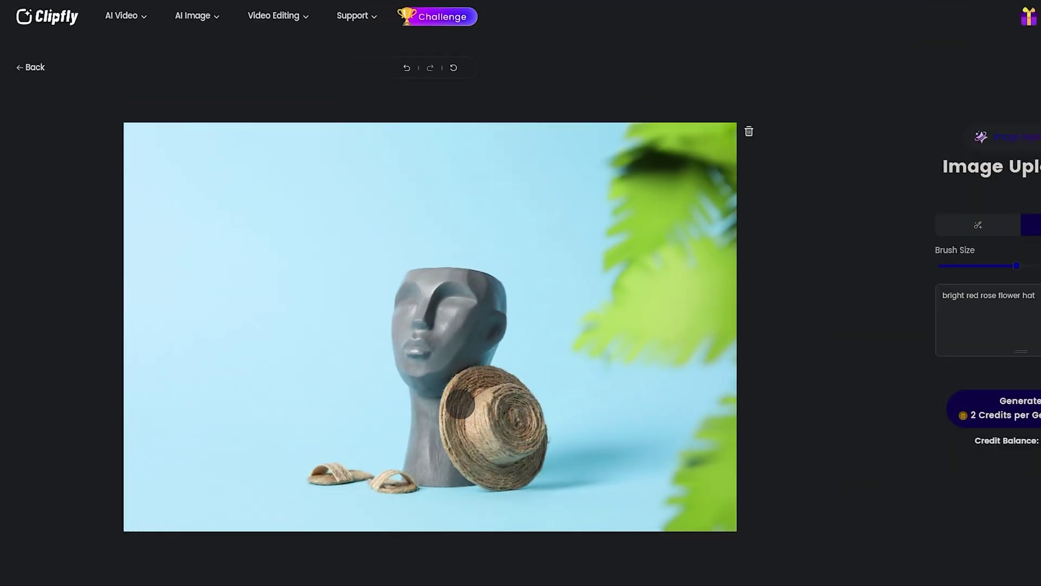
mouse_move(483, 401)
mouse_down()
mouse_move(513, 468)
mouse_move(563, 434)
mouse_move(497, 379)
mouse_up()
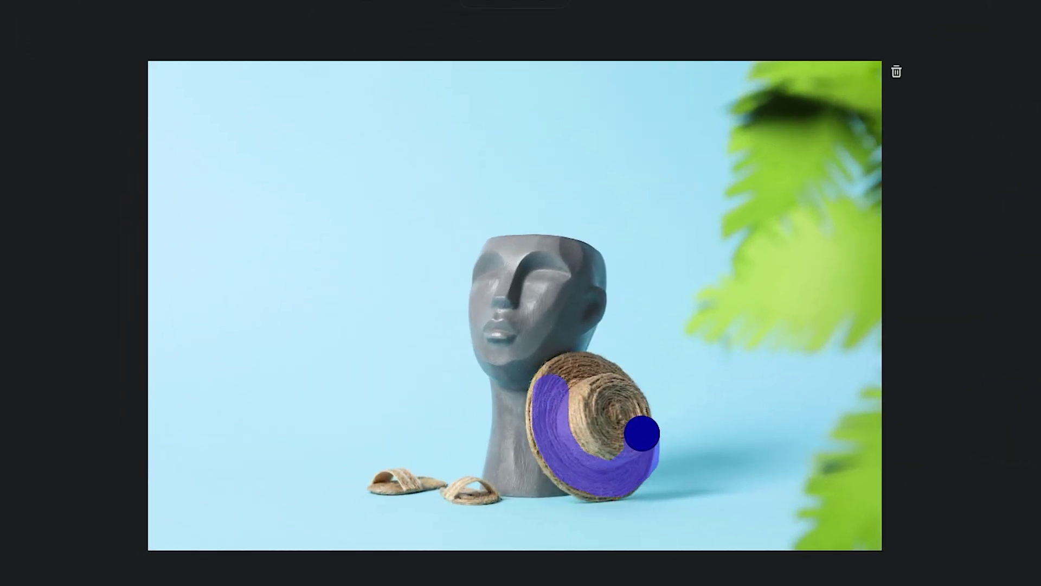
mouse_move(567, 371)
mouse_down()
mouse_move(611, 432)
mouse_move(555, 379)
mouse_move(563, 463)
mouse_move(590, 461)
mouse_up()
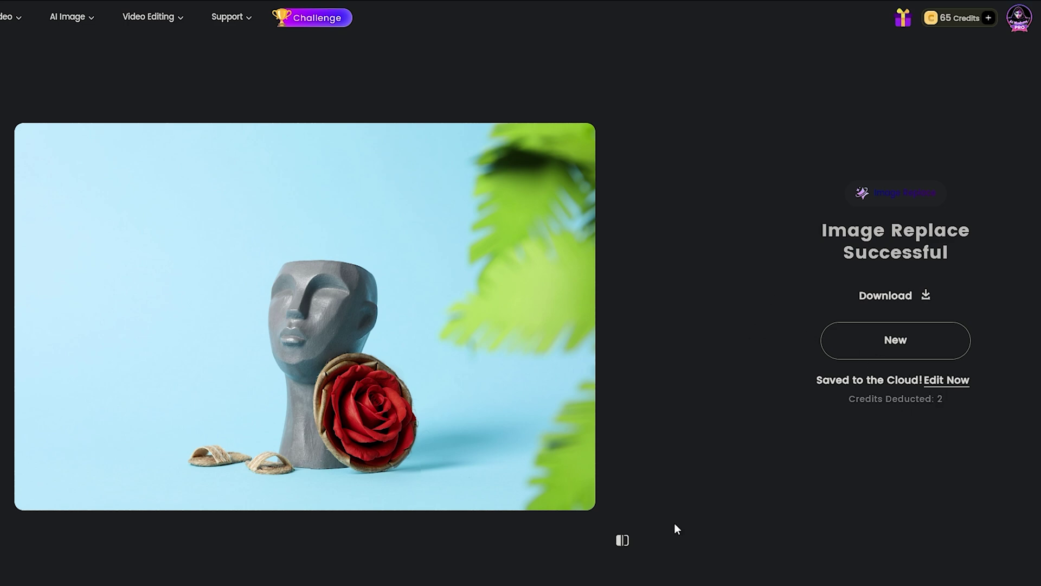
click(624, 543)
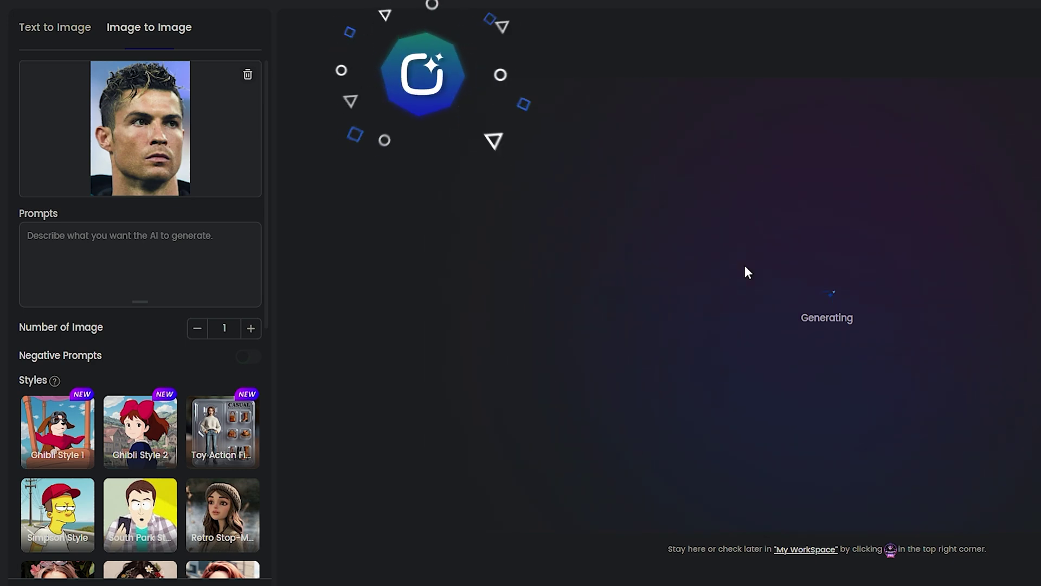
Choose the Toy Action Figure and Designer figure styles for the portrait.
scroll(227, 398, down, 3)
click(209, 235)
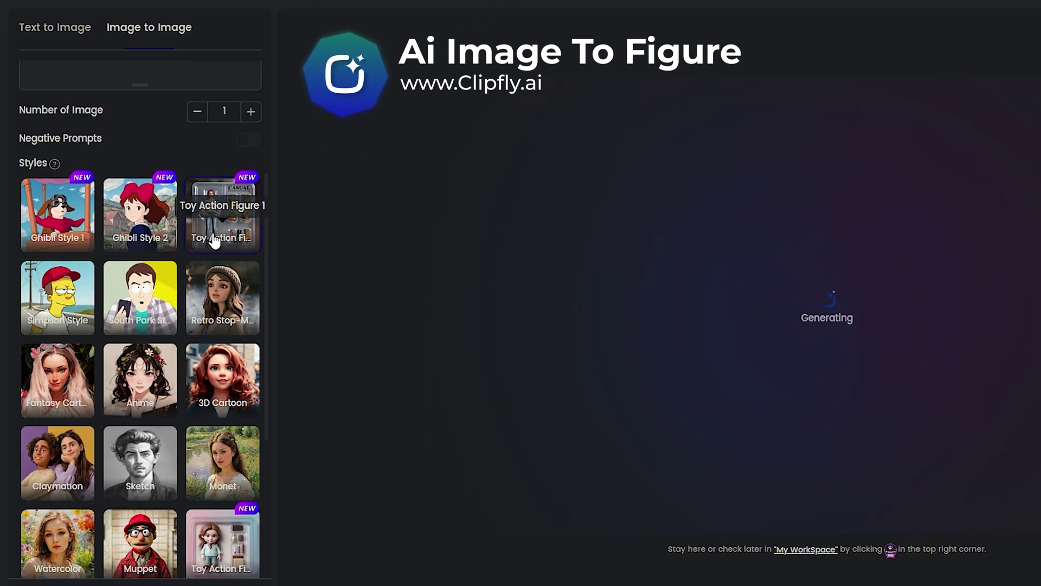
scroll(212, 238, down, 3)
scroll(214, 240, down, 2)
click(223, 440)
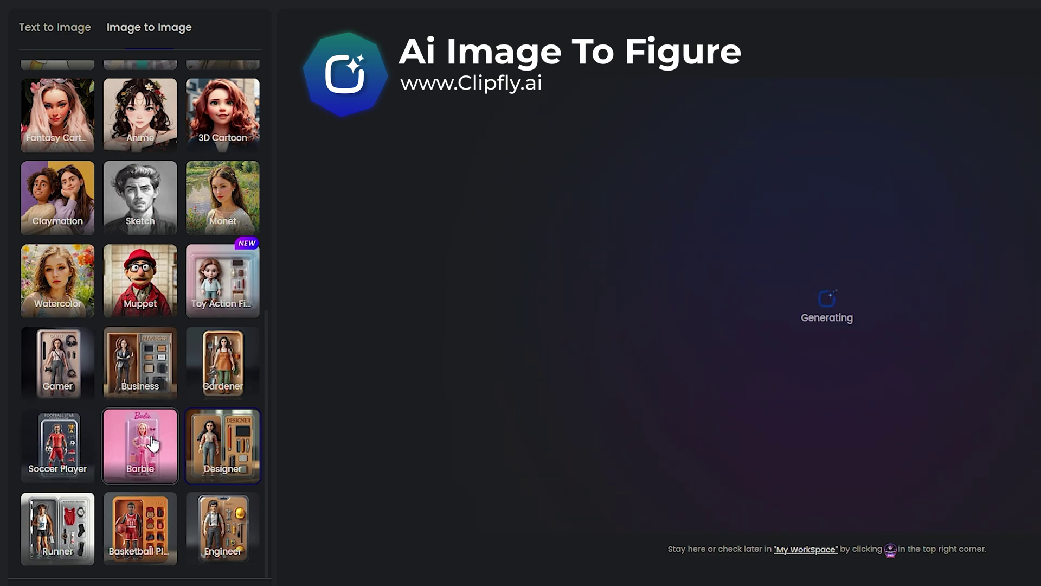
scroll(99, 448, up, 15)
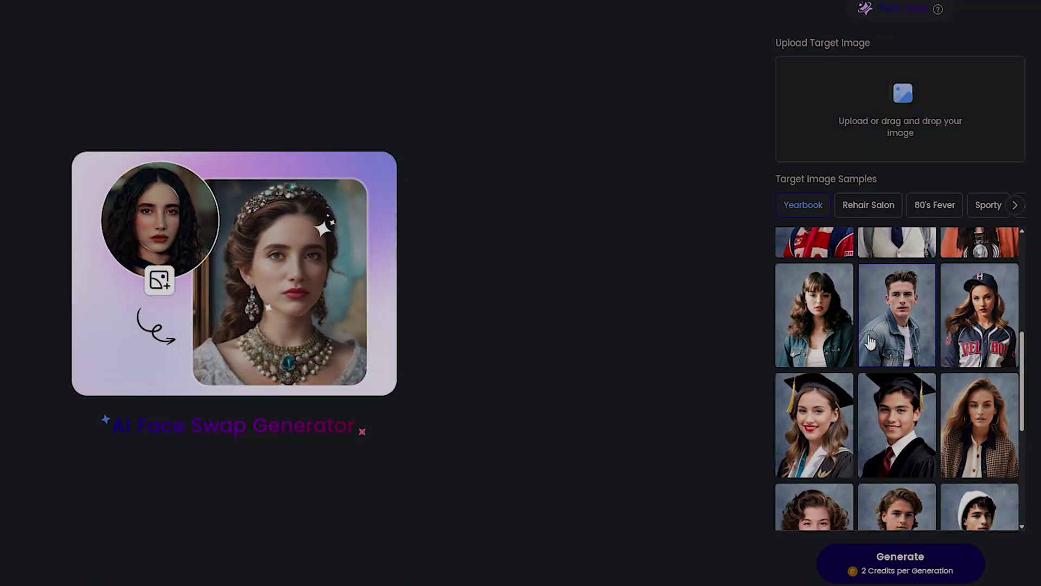
Try the denim-jacket, graduate, hooded, leather-vest and football-jersey sample targets.
click(869, 341)
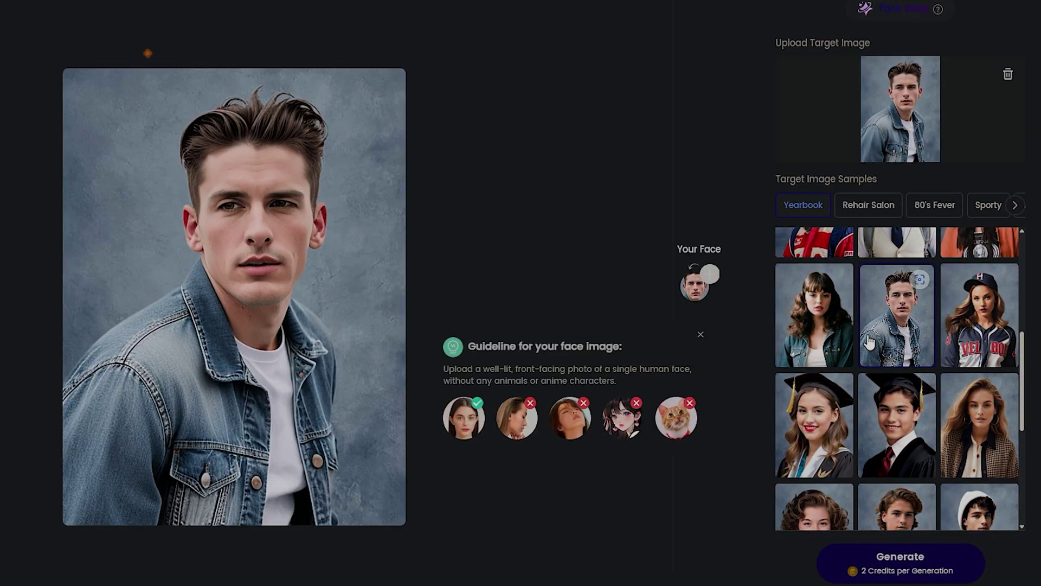
click(819, 415)
scroll(846, 379, down, 5)
click(896, 367)
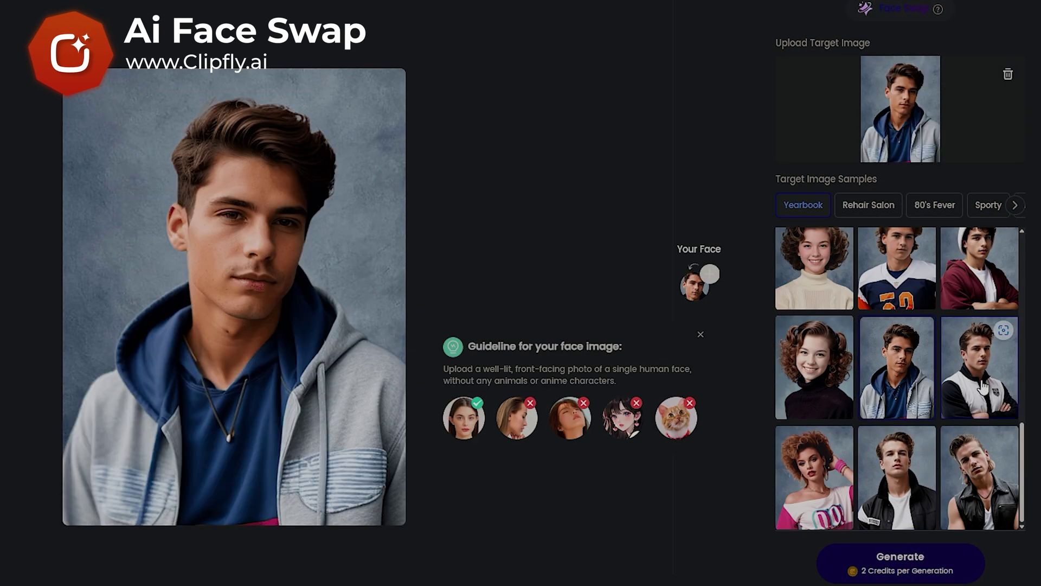
click(971, 472)
scroll(922, 474, up, 5)
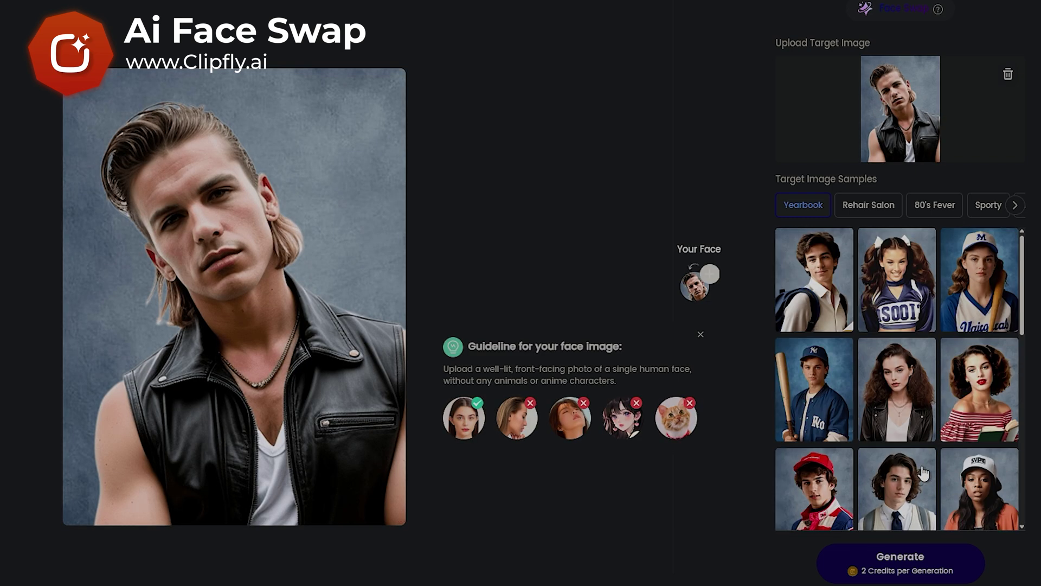
scroll(916, 445, down, 5)
click(894, 424)
scroll(887, 424, up, 2)
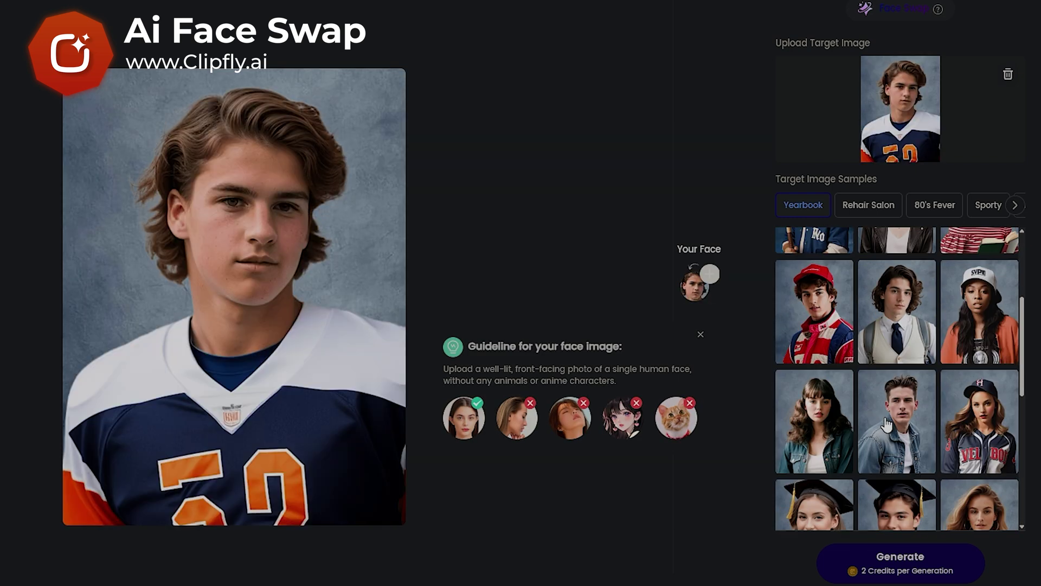
scroll(886, 423, up, 3)
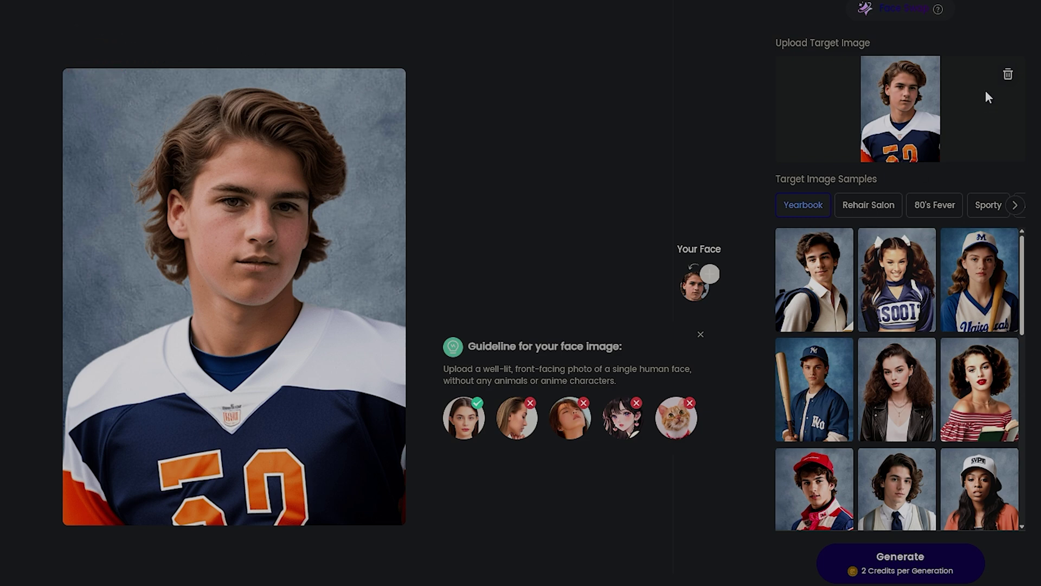
Replace the target with the uploaded astronaut photo and generate the face swap.
click(1008, 73)
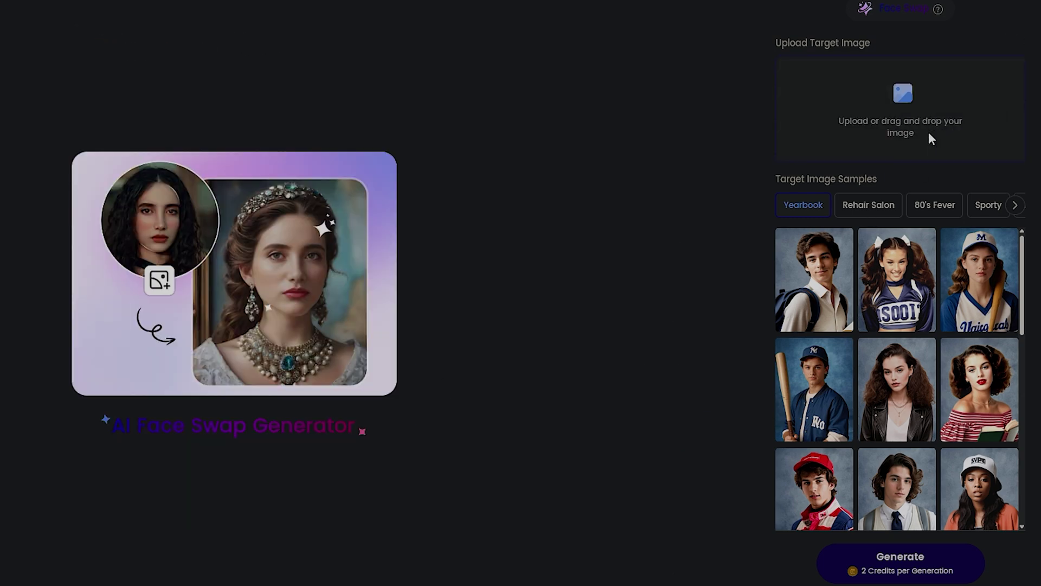
click(928, 136)
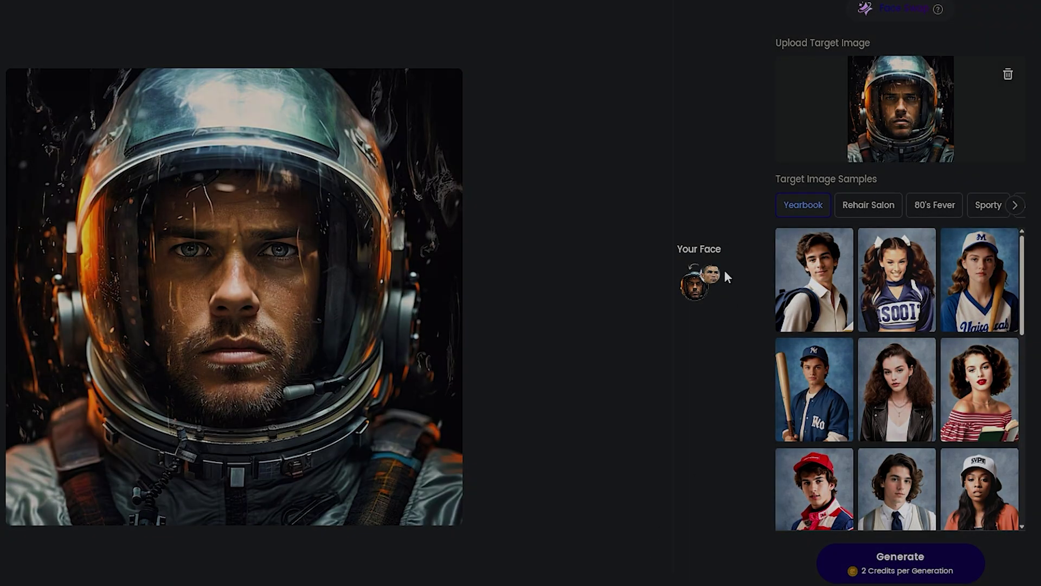
click(714, 275)
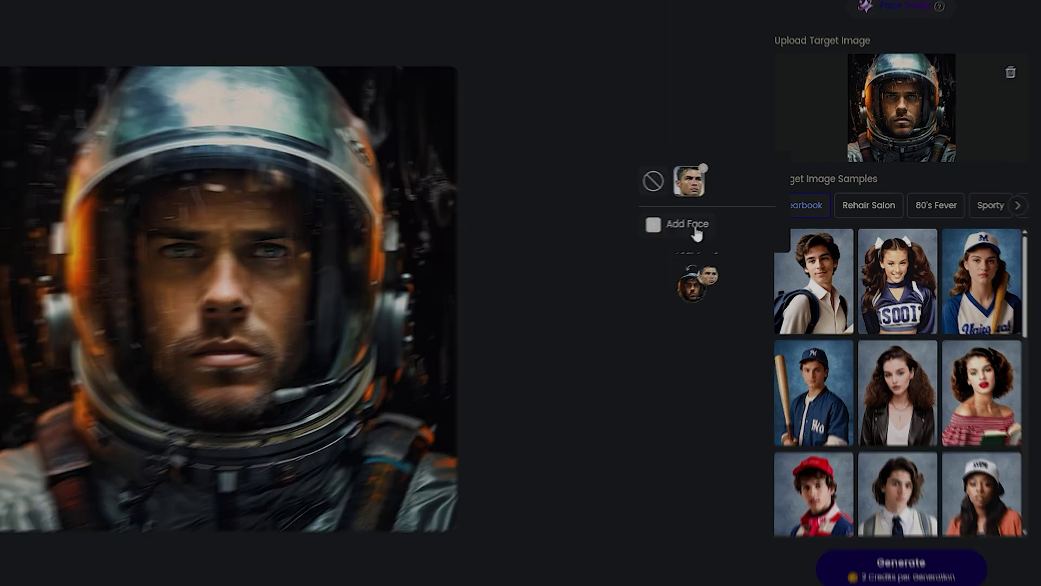
click(689, 224)
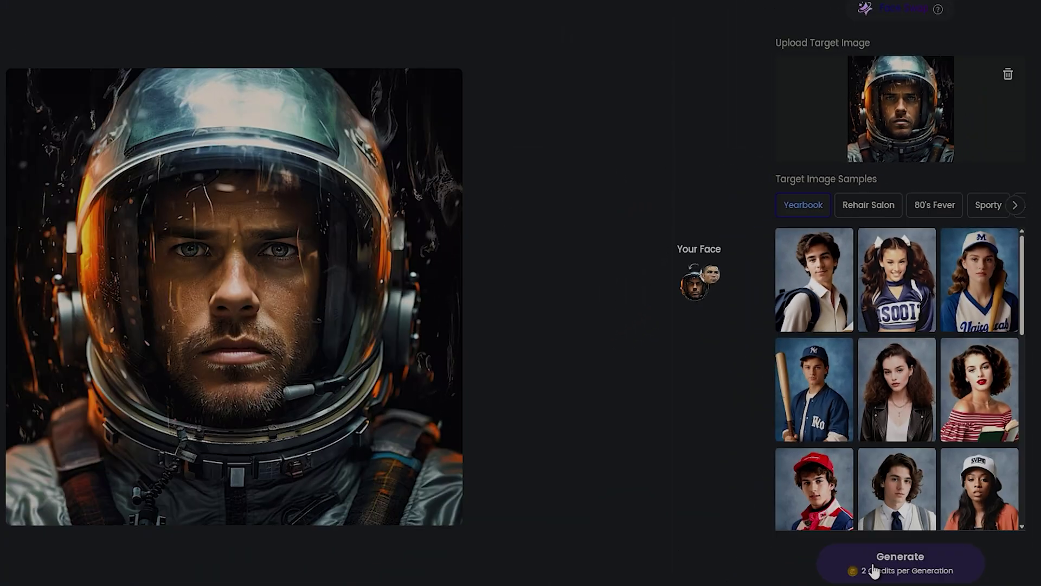
click(870, 567)
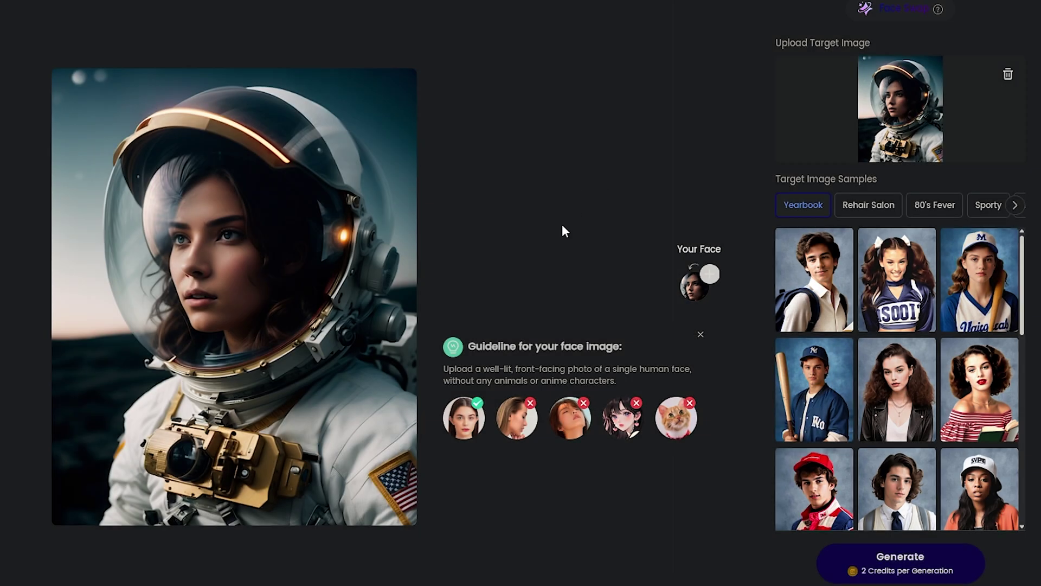
Add a face from the computer for the female astronaut and generate the swap.
click(710, 277)
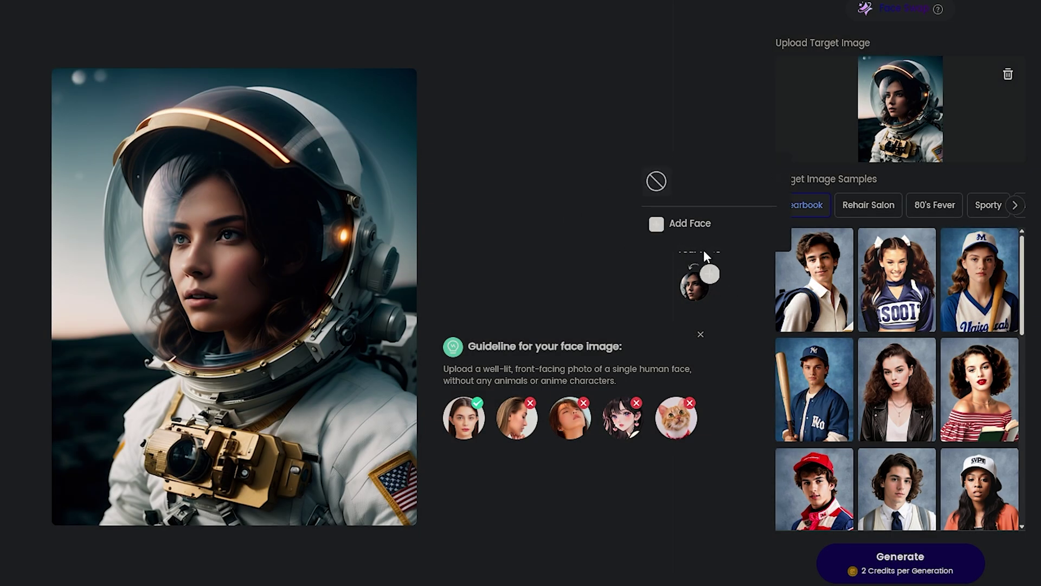
mouse_move(670, 223)
click(711, 237)
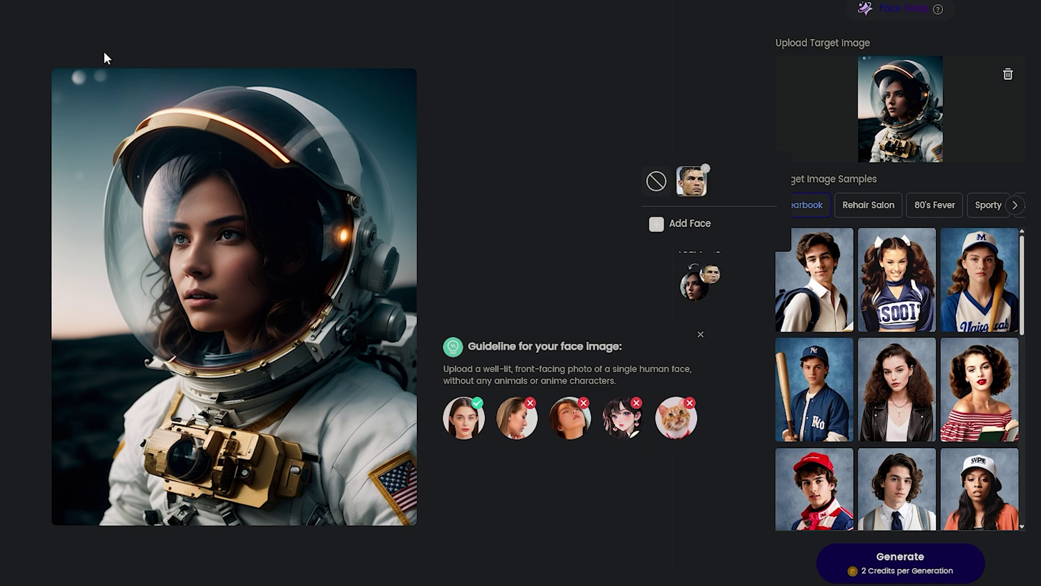
click(576, 239)
click(890, 554)
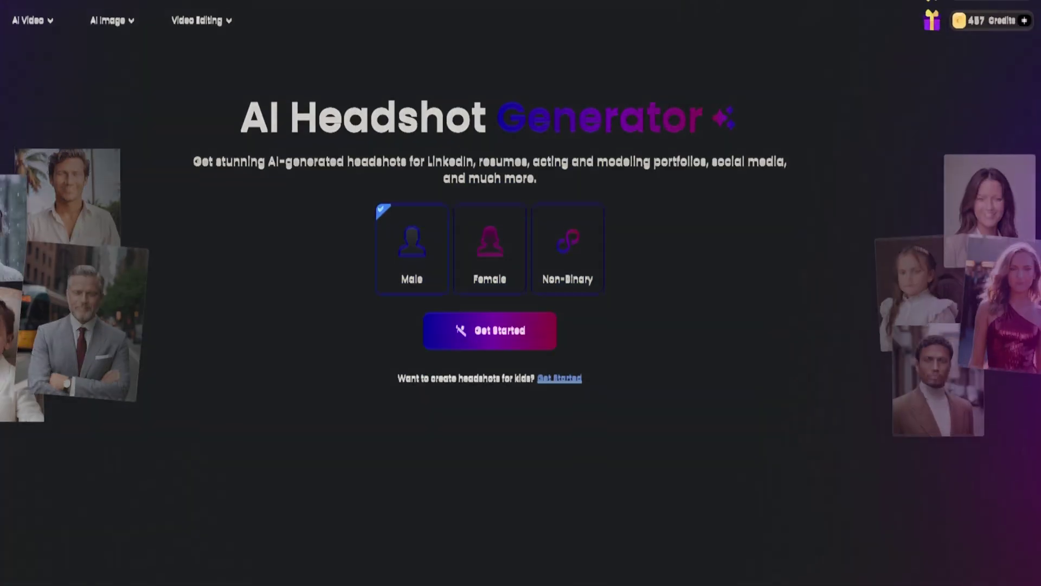
Choose male headshots and add the Comic and Travel styles.
click(406, 272)
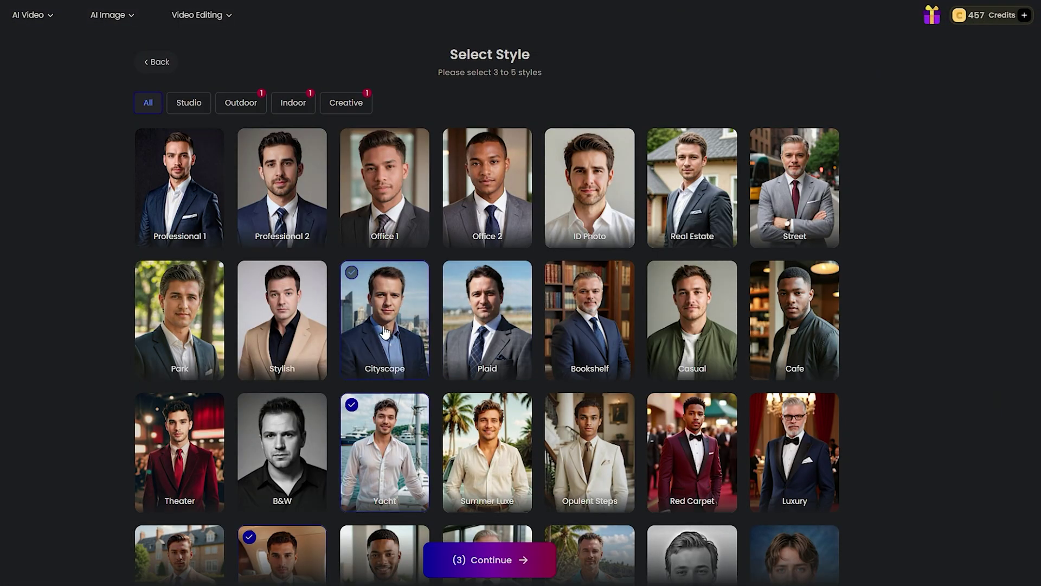
click(240, 106)
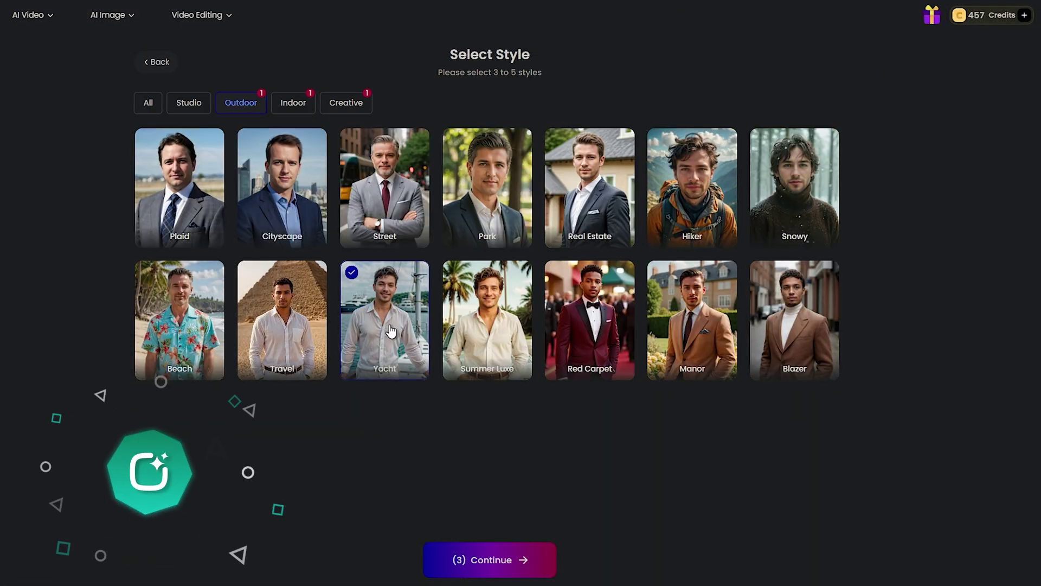
click(298, 106)
click(346, 103)
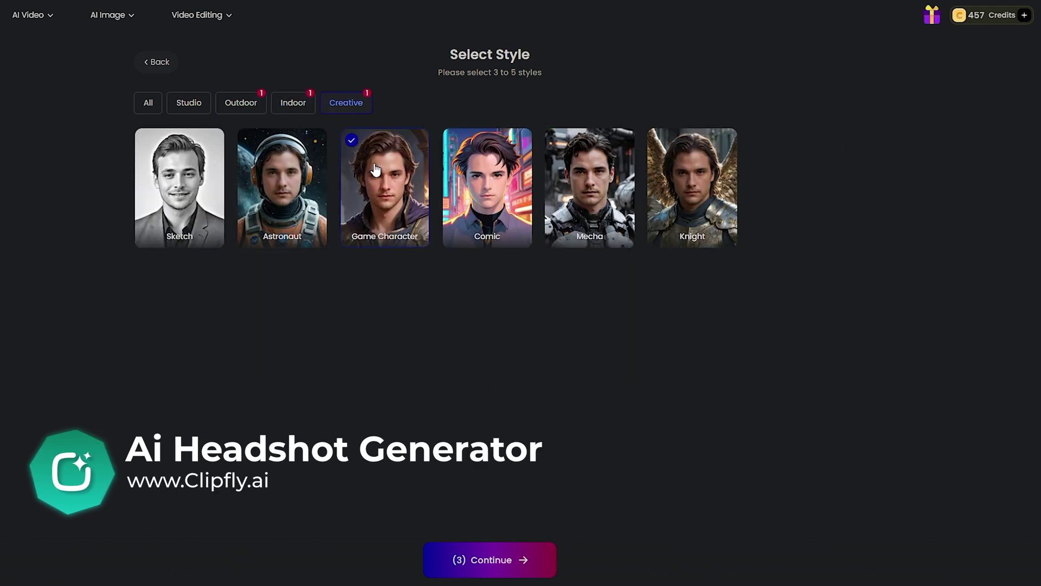
click(480, 200)
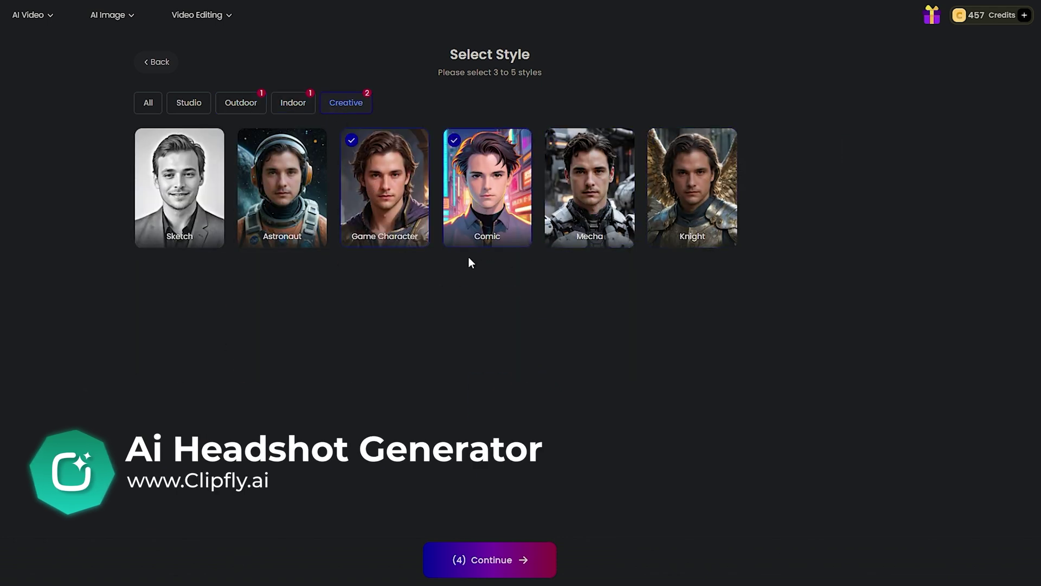
click(203, 104)
click(245, 106)
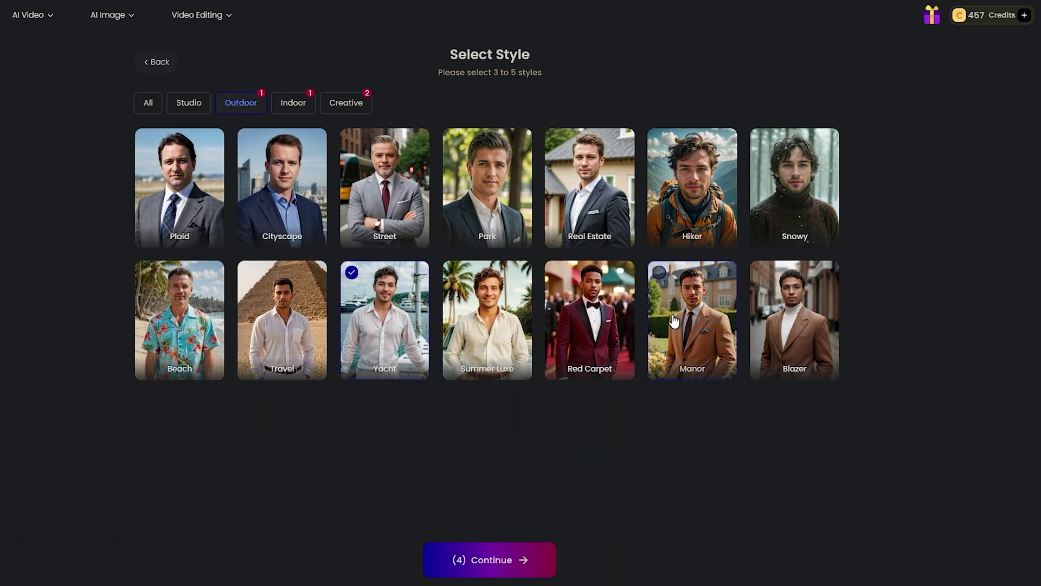
click(280, 295)
Continue past the photo upload to the headshot count step, keeping 10 images.
click(523, 564)
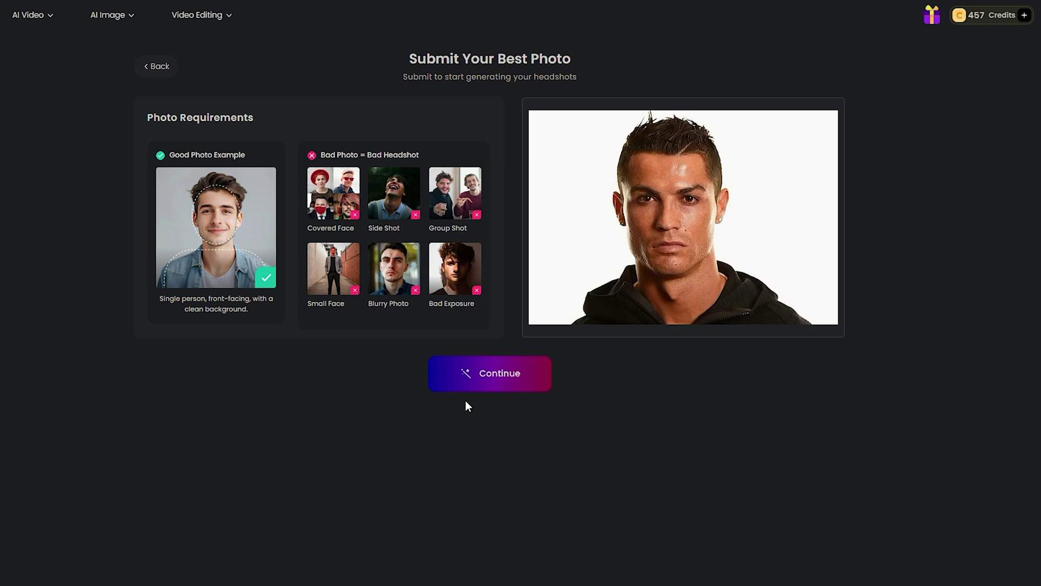
click(467, 370)
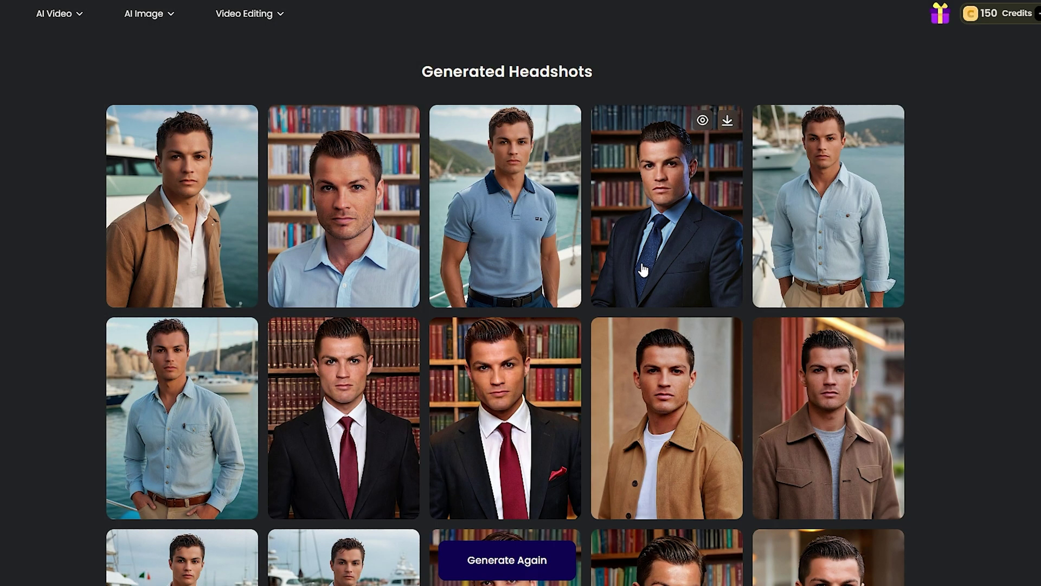
scroll(638, 275, down, 3)
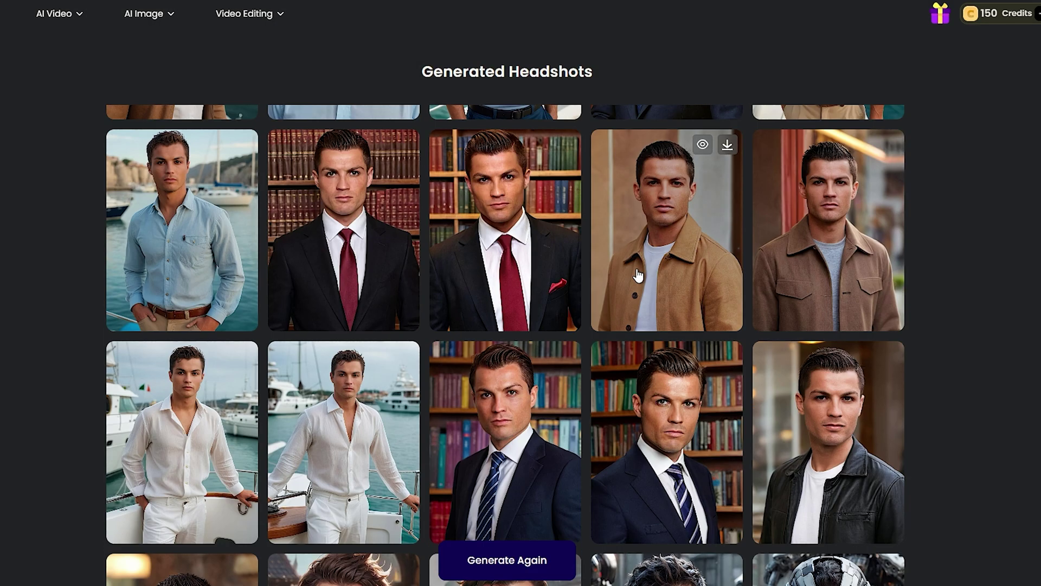
scroll(637, 275, down, 4)
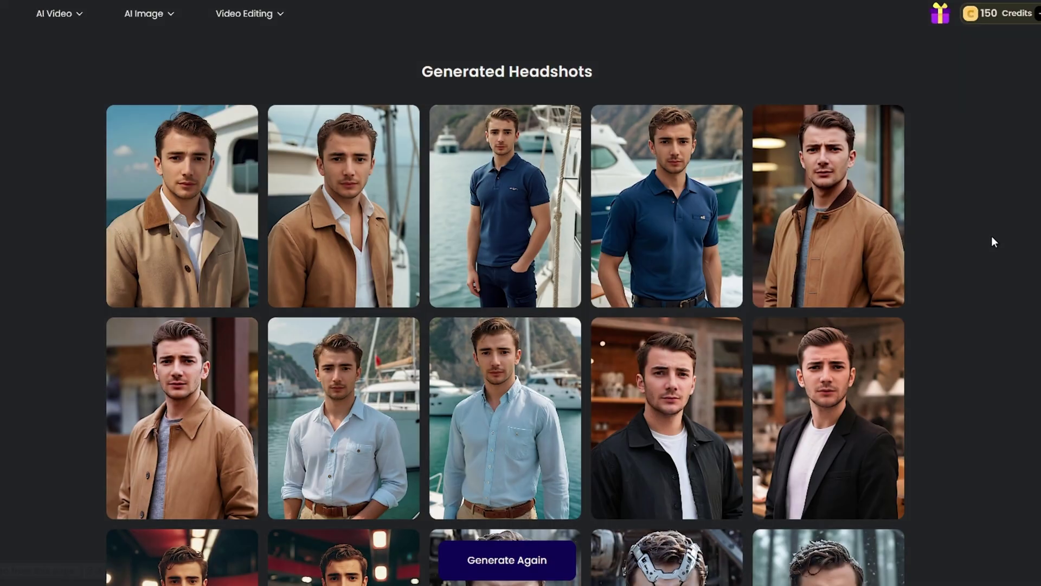
scroll(770, 339, down, 7)
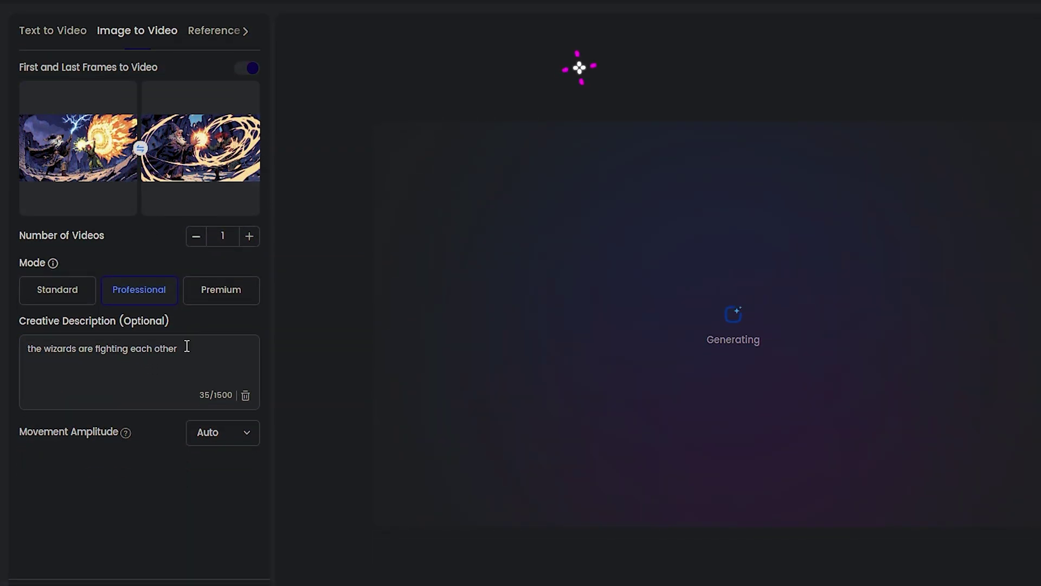
Review the creative description text and the movement amplitude options for the video generation.
drag(186, 347, 14, 344)
click(647, 579)
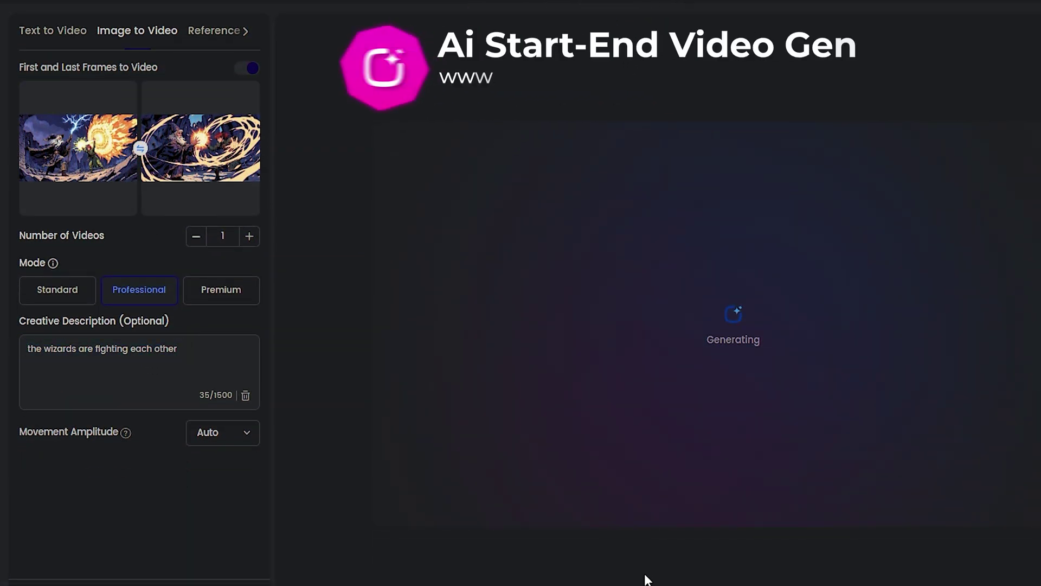
click(219, 442)
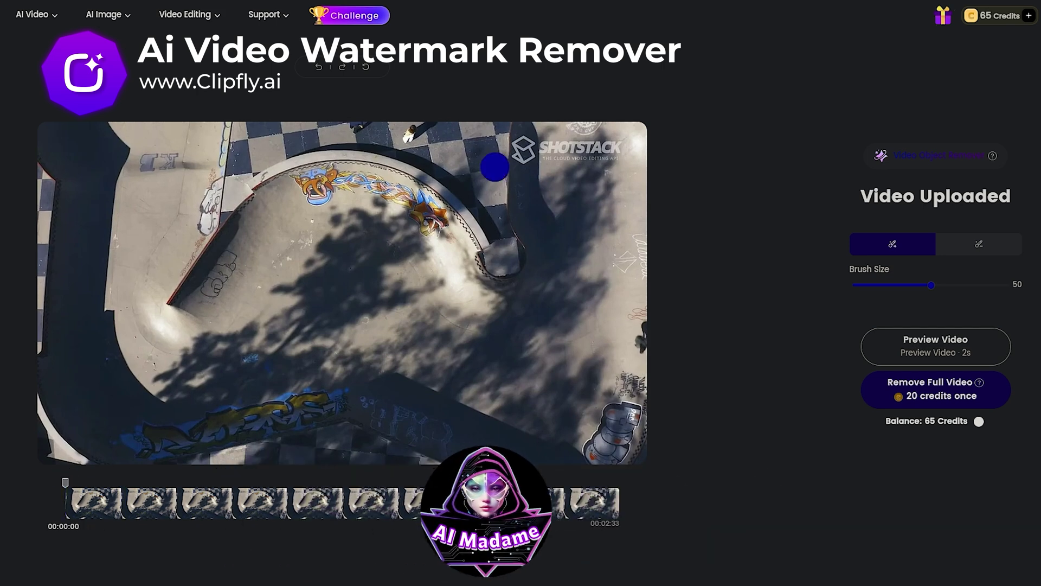
Brush over the SHOTSTACK watermark on the skatepark video to mark it for removal.
drag(522, 148, 615, 150)
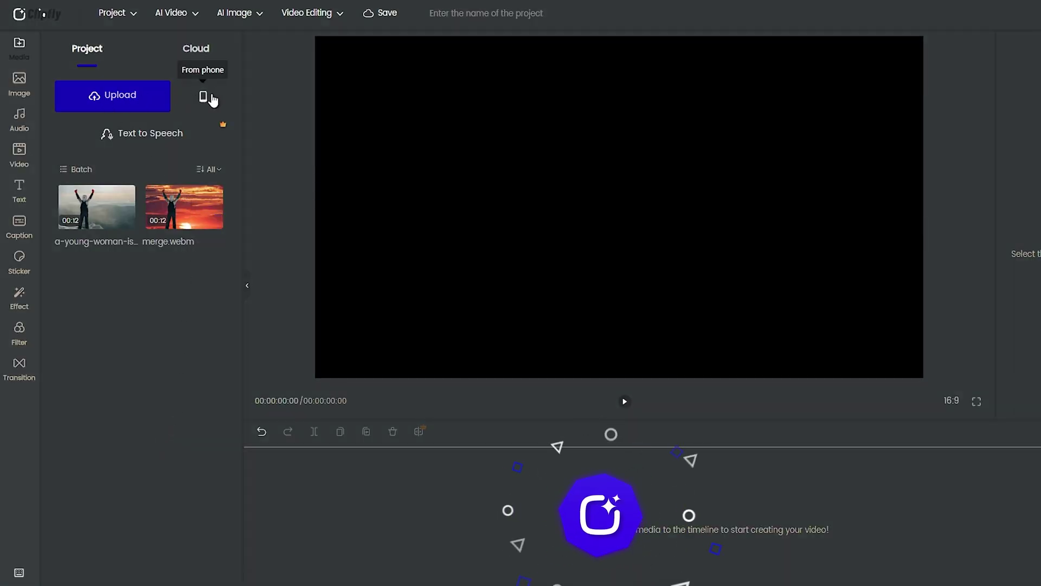
Check the cloud media, then place the snowcap clip from project media onto the timeline.
click(204, 51)
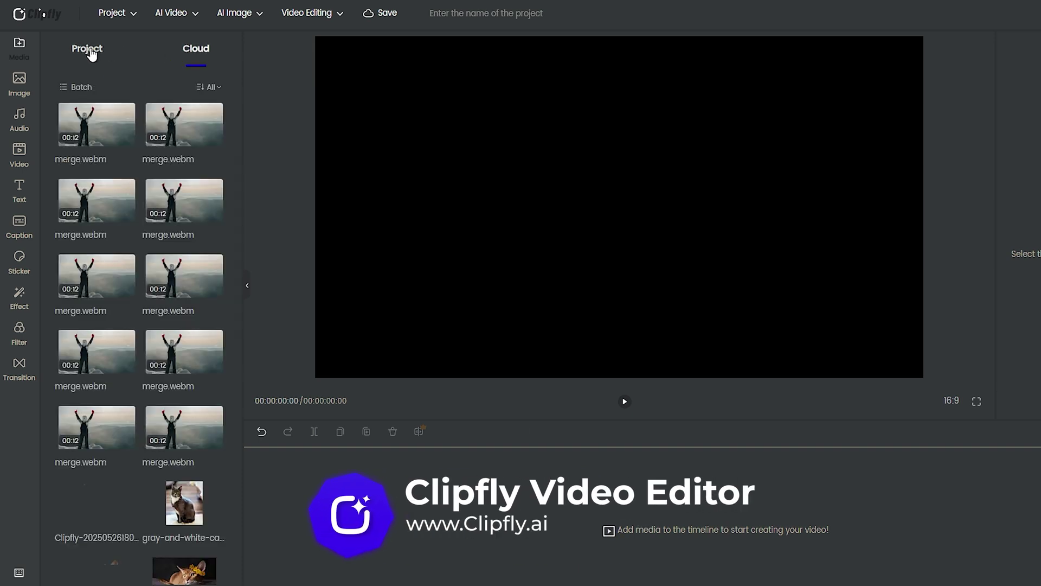
click(88, 52)
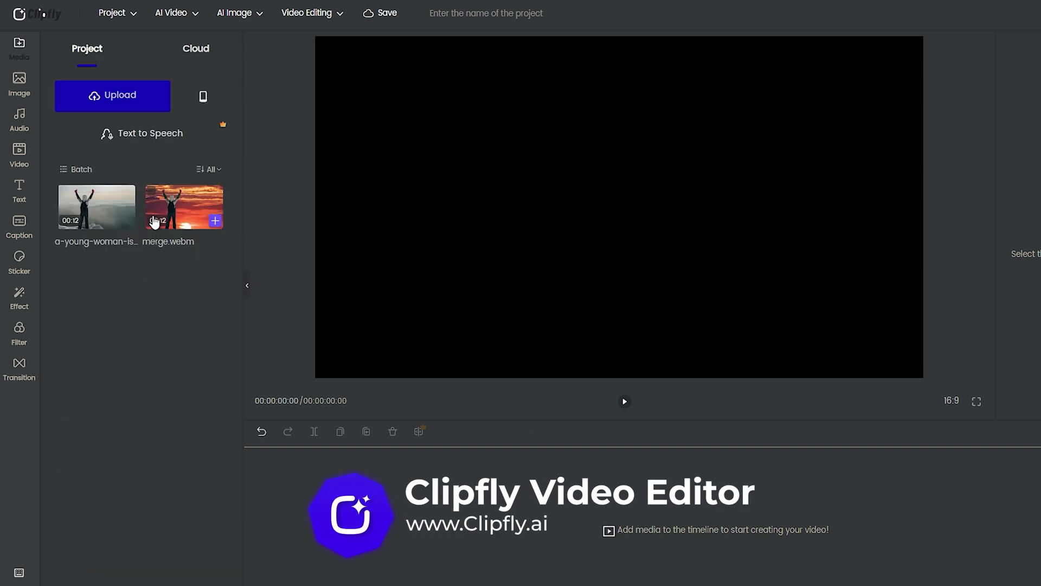
drag(87, 213, 311, 498)
Preview and add merge.webm, moving it to follow the snowcap clip on the timeline.
mouse_move(126, 228)
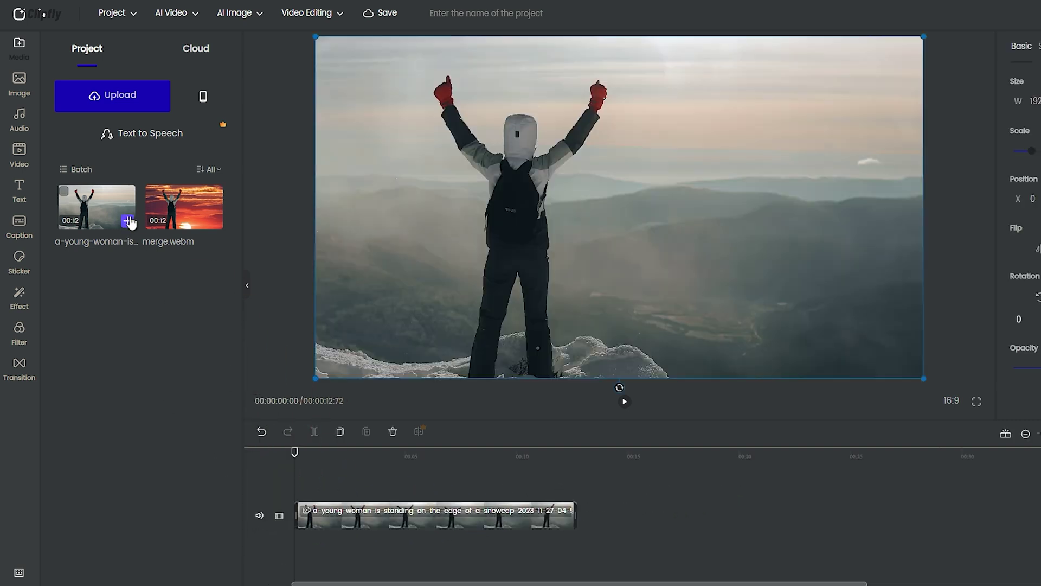
click(198, 219)
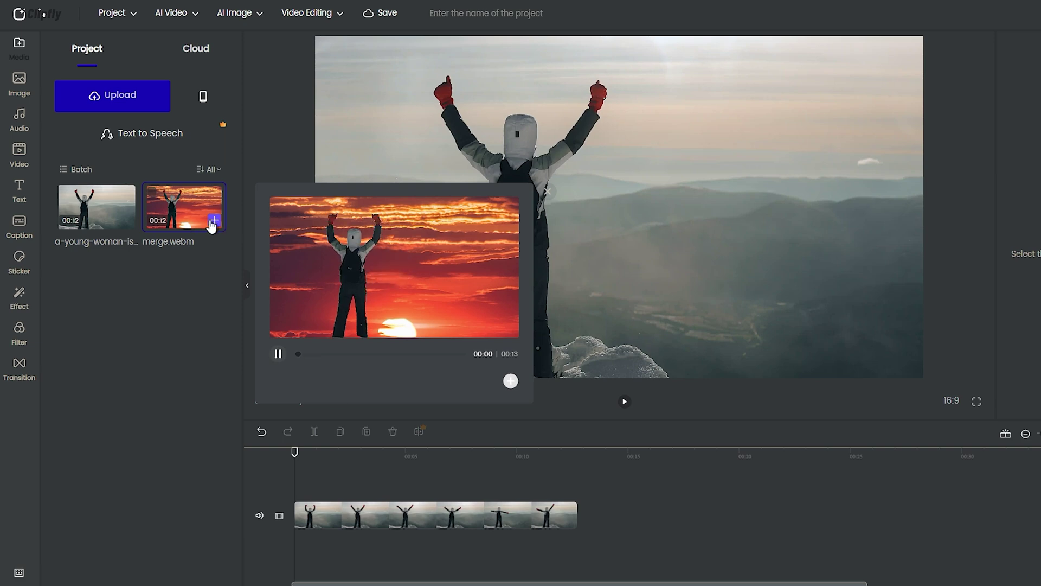
click(213, 222)
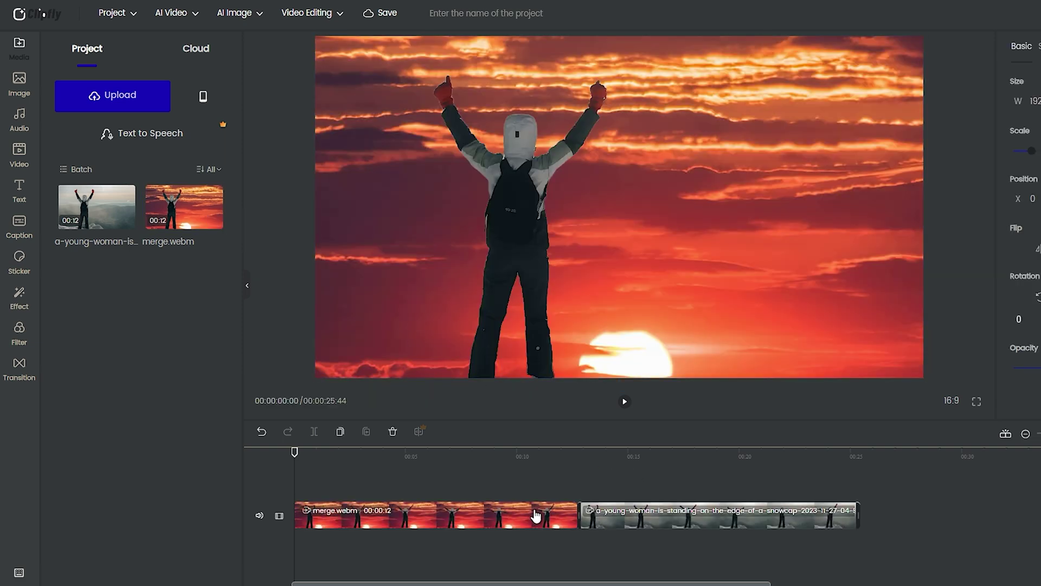
drag(472, 518, 602, 517)
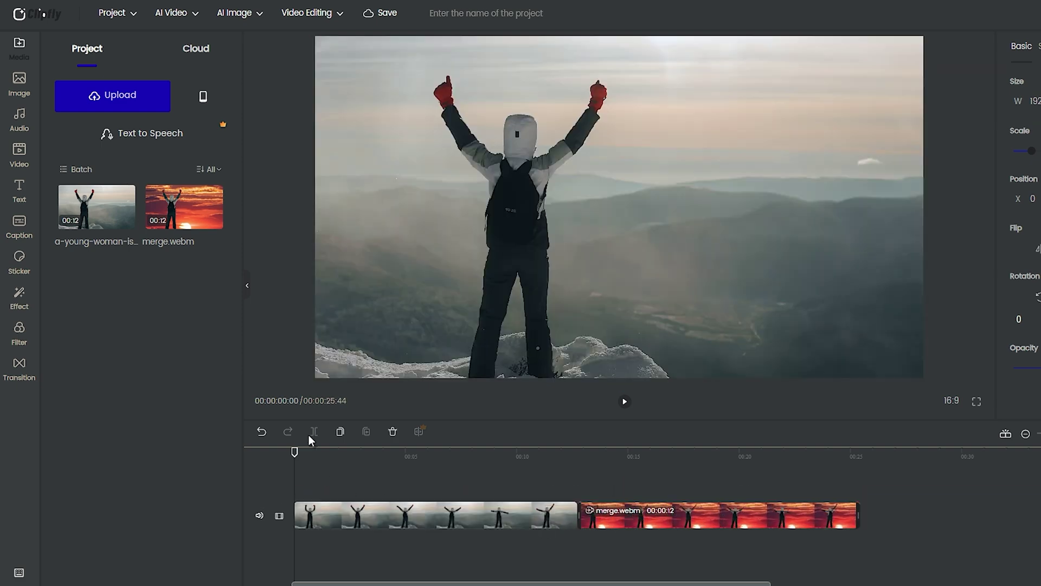
click(360, 513)
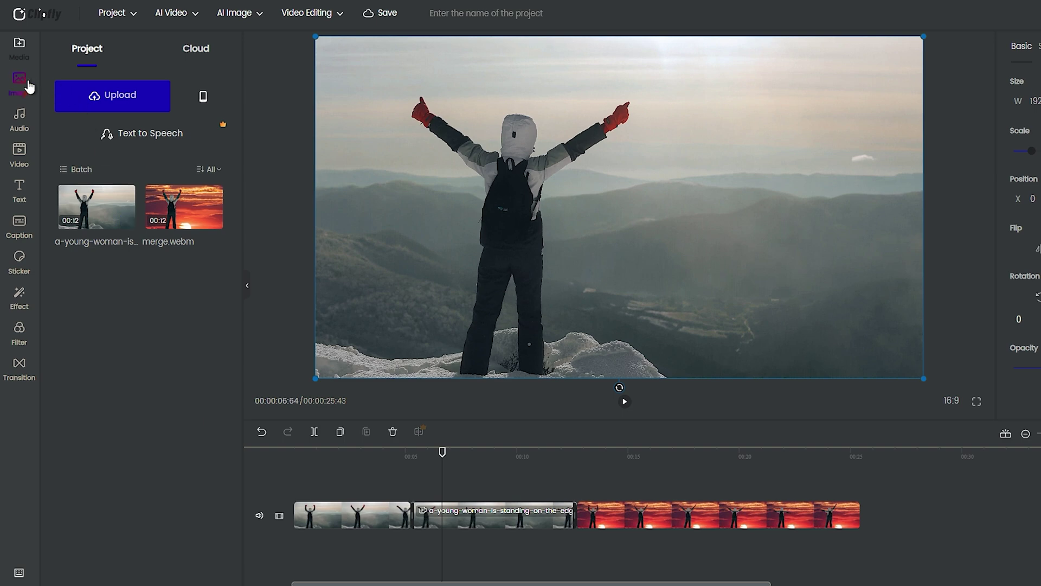
click(20, 81)
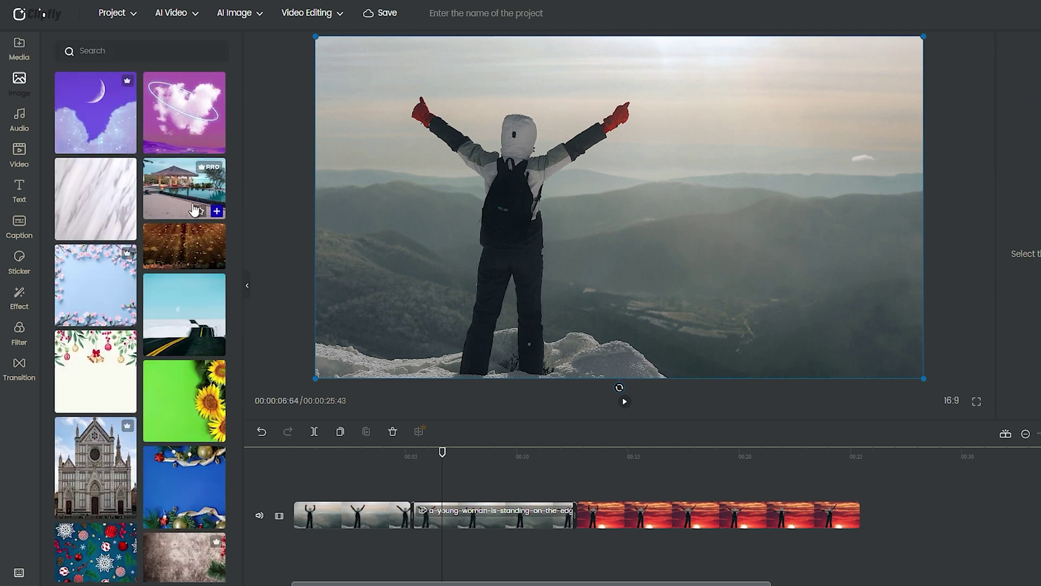
Preview the purple moon stock image, then add and reposition the pink heart cloud image.
click(98, 133)
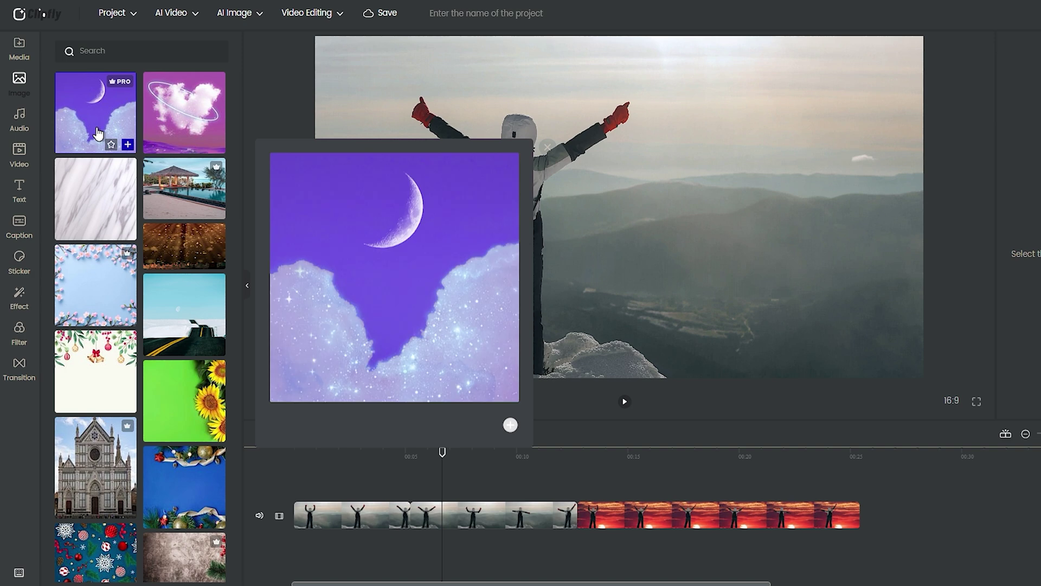
click(216, 145)
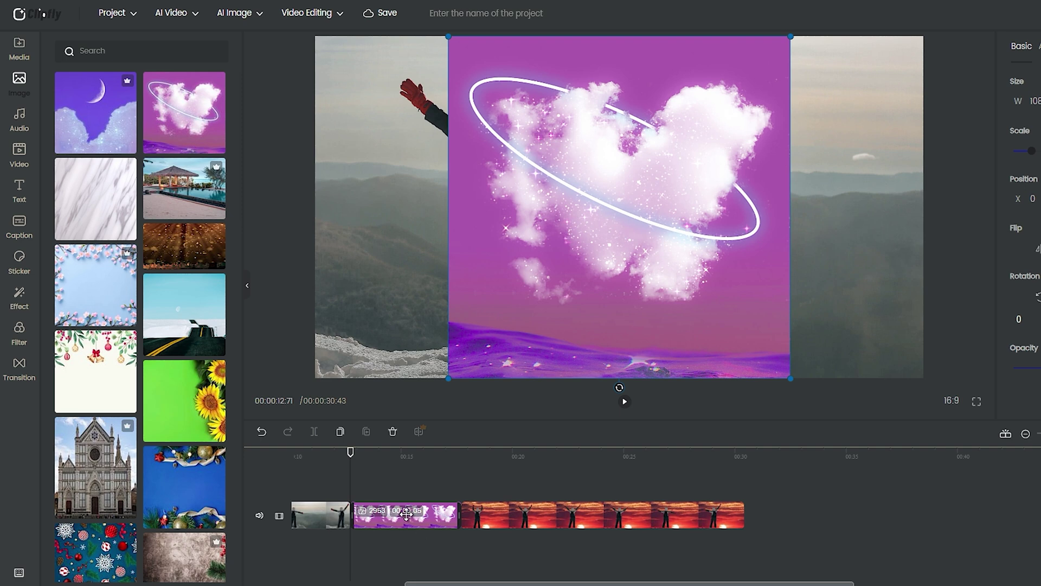
drag(406, 514, 333, 567)
scroll(167, 255, down, 2)
Preview the Christmas music 01 track in the music library.
click(20, 119)
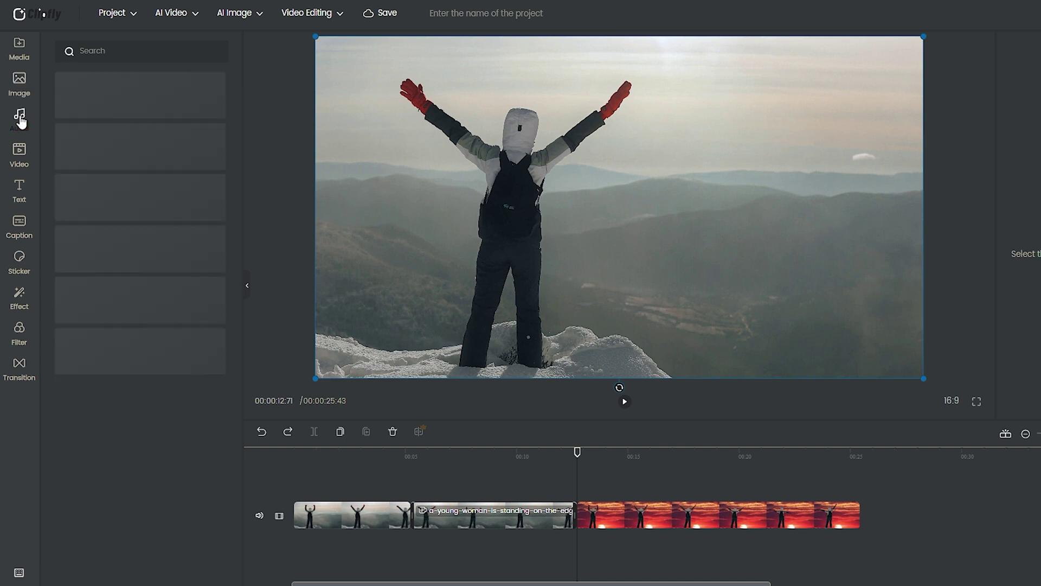
mouse_move(87, 144)
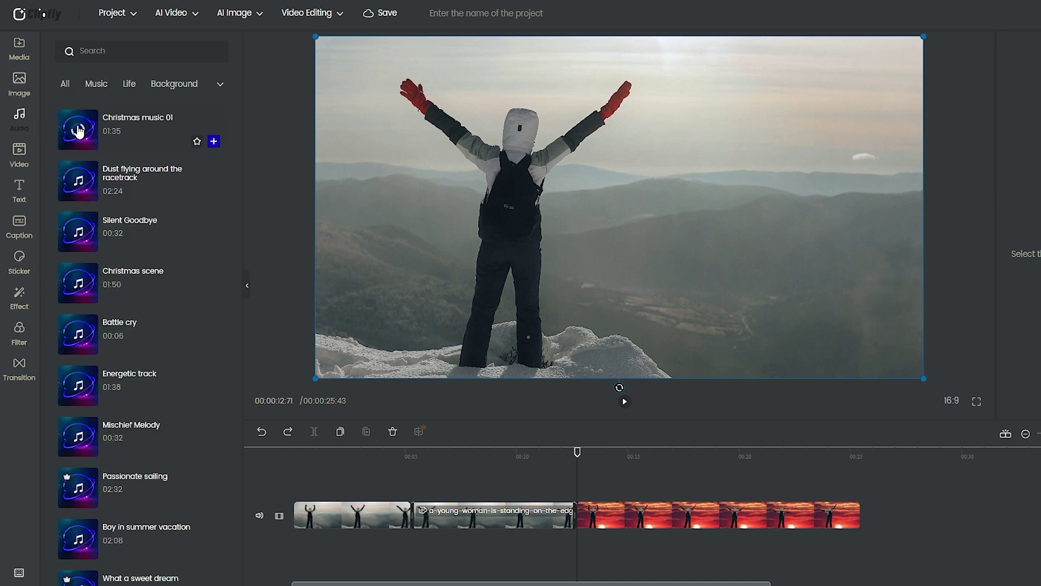
click(78, 130)
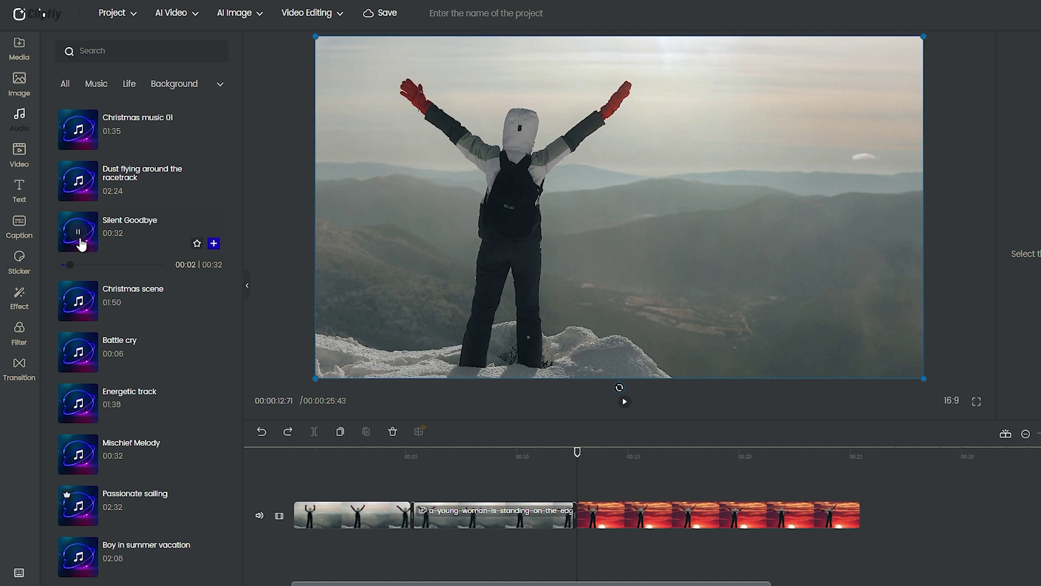
scroll(81, 255, down, 5)
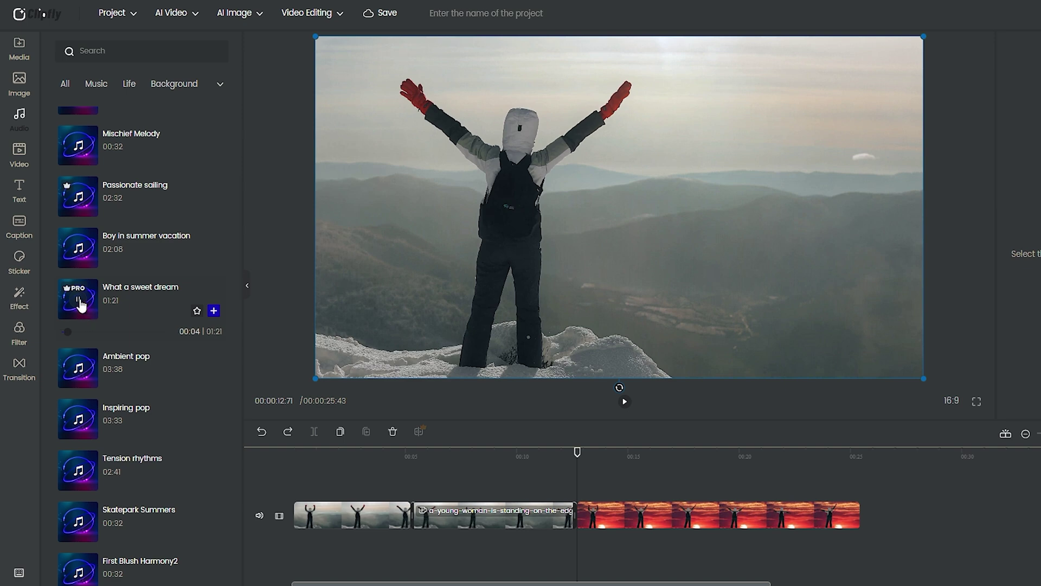
Preview and play the office meeting clip from the stock video library.
click(20, 152)
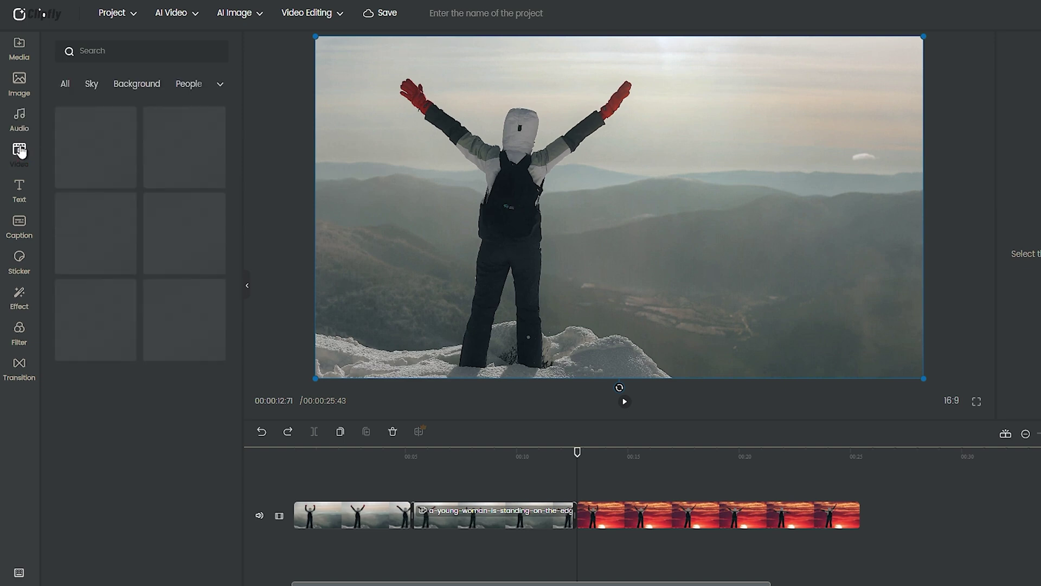
scroll(116, 173, down, 15)
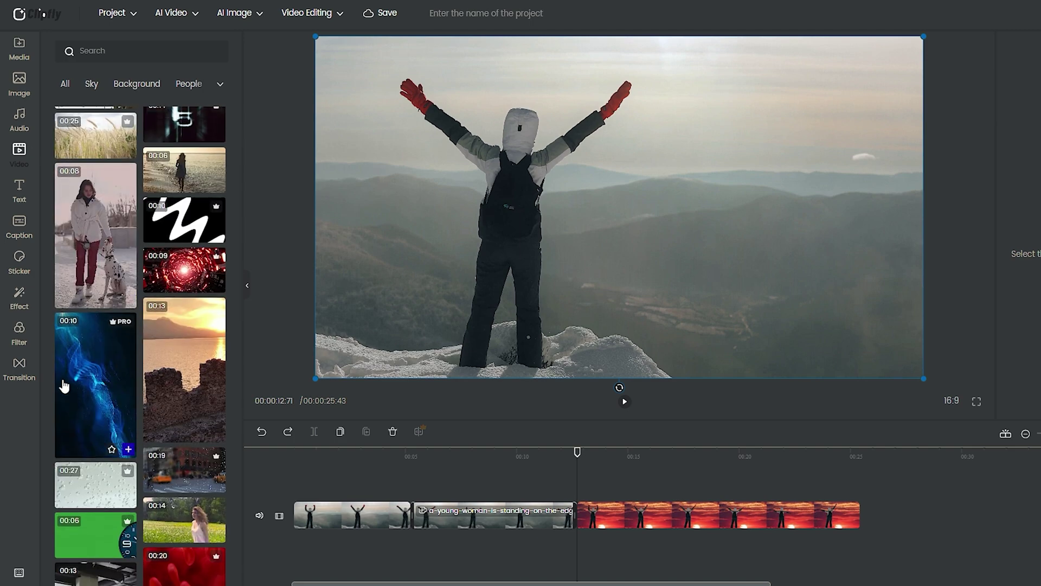
click(120, 212)
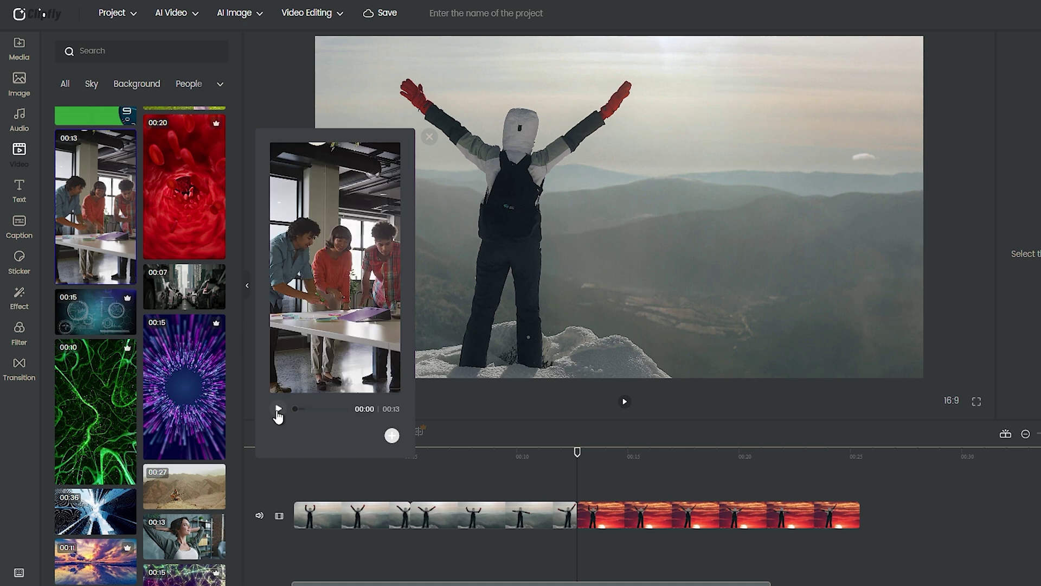
click(277, 410)
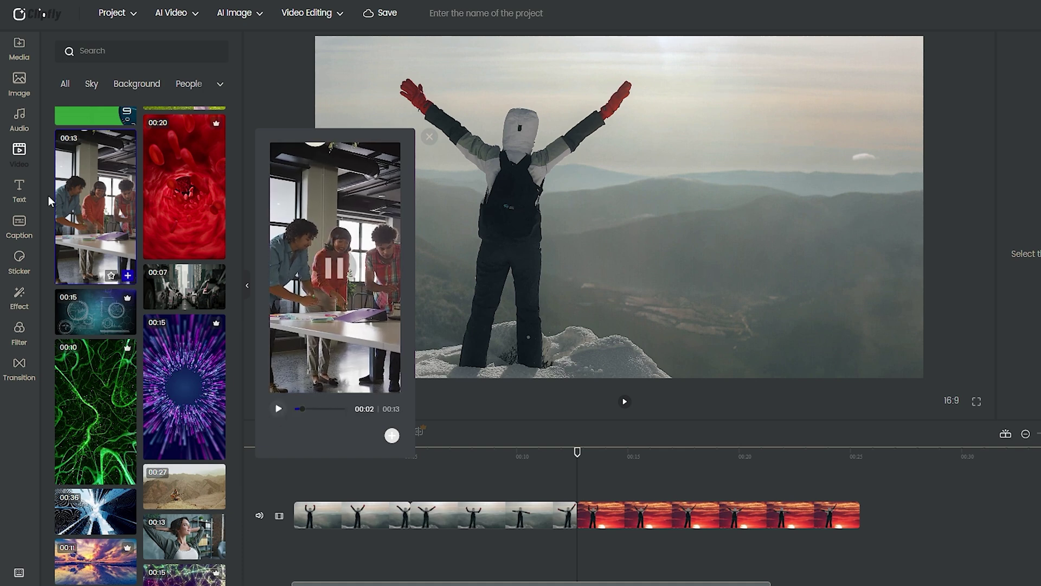
Browse the text presets, caption options and sticker collection, starting a sticker search.
click(19, 189)
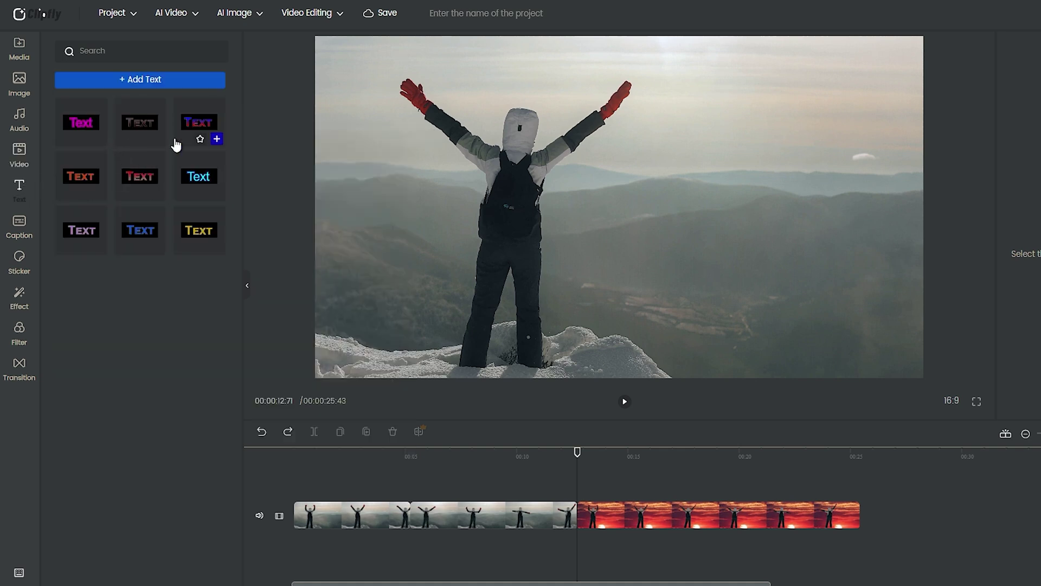
click(23, 242)
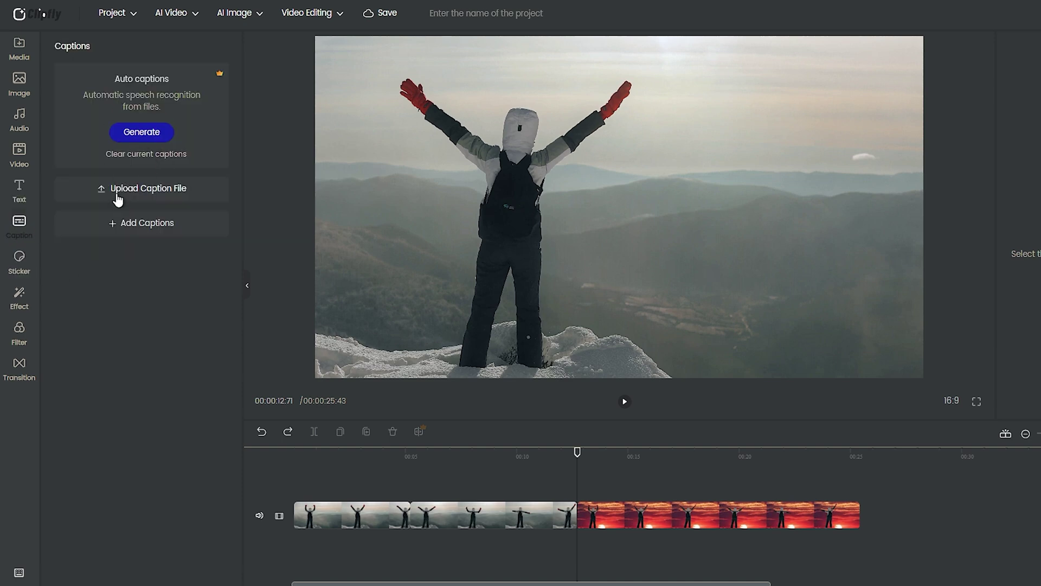
click(36, 253)
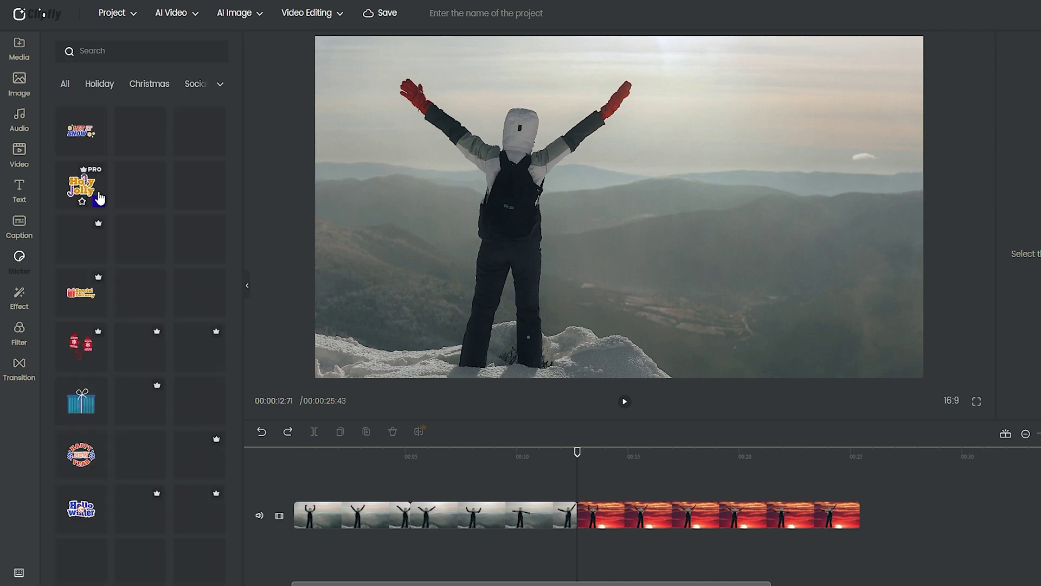
scroll(200, 326, down, 4)
scroll(200, 330, down, 6)
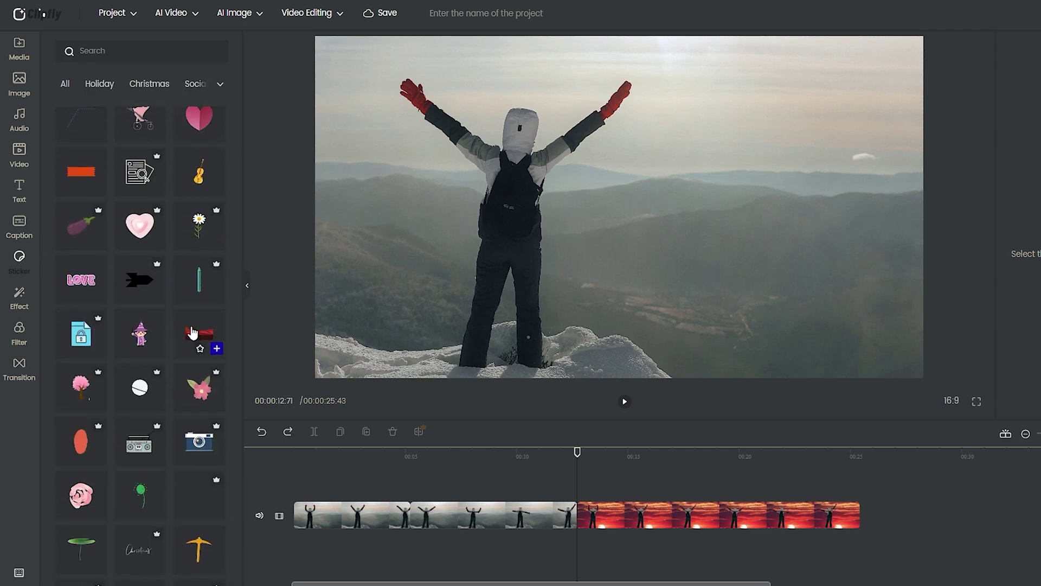
scroll(209, 282, up, 10)
click(104, 53)
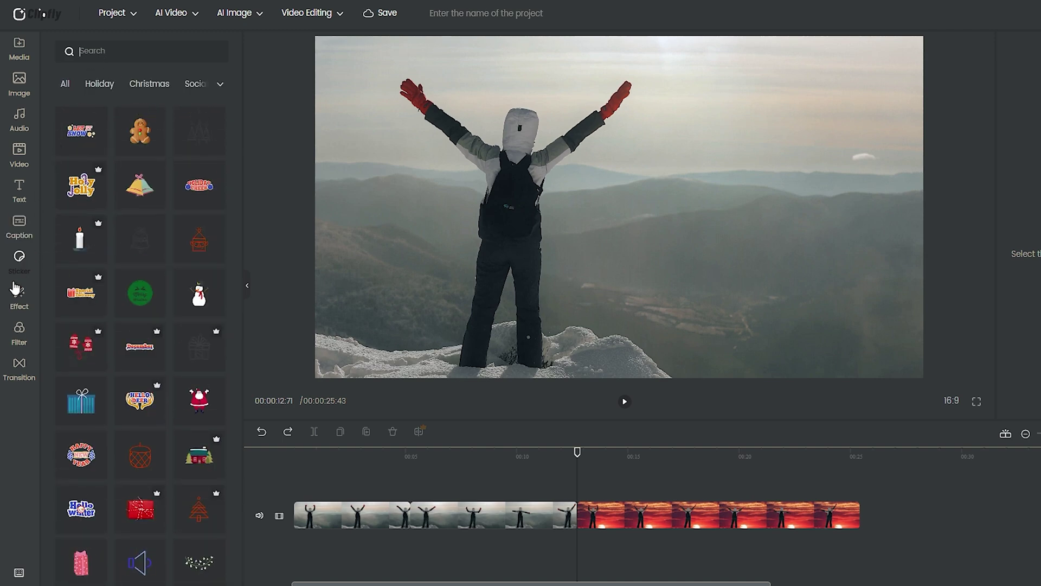
Look through the video effects, colour filters and clip transitions libraries.
click(17, 291)
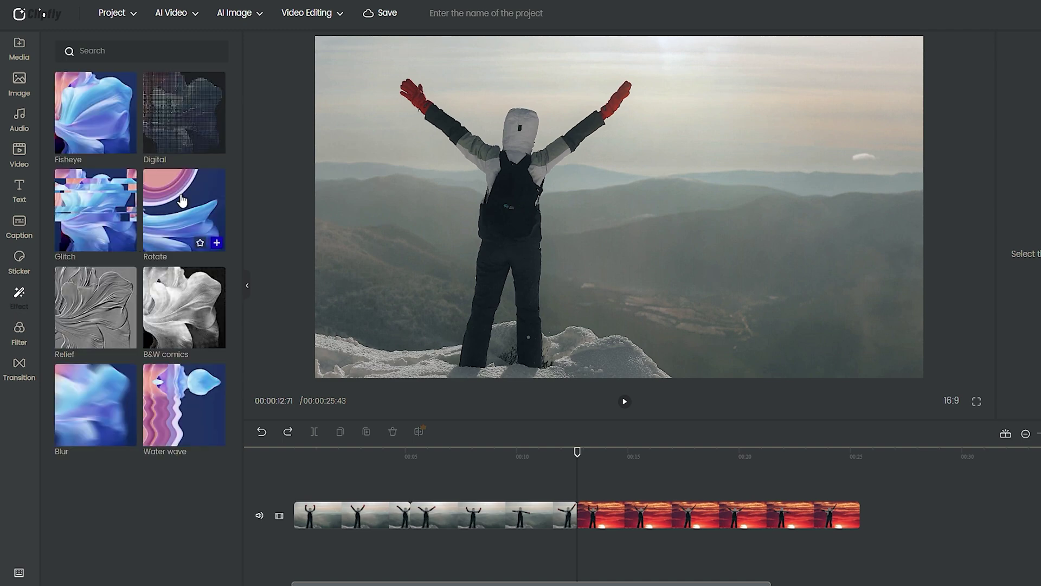
click(15, 346)
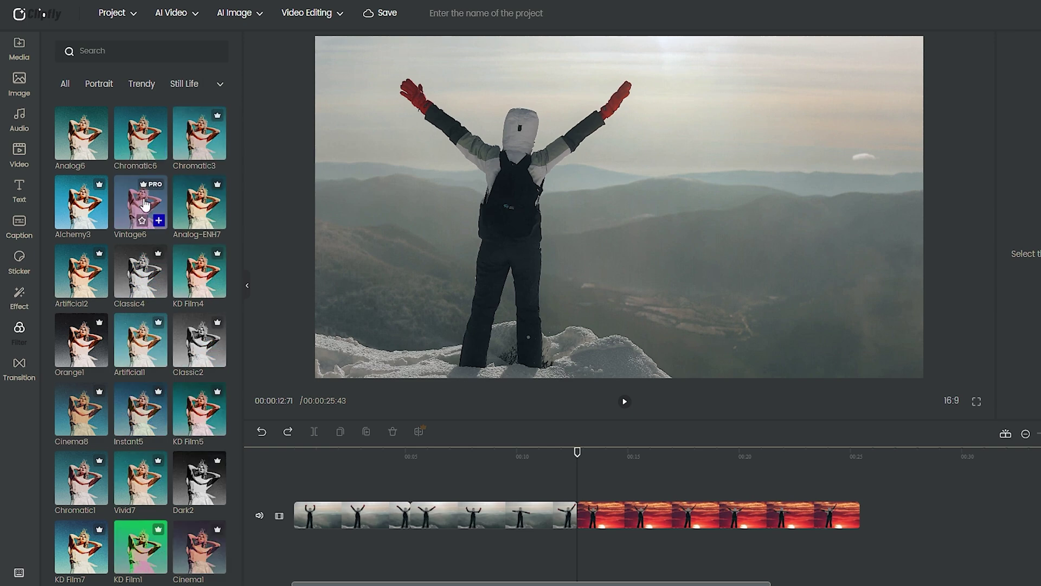
click(19, 374)
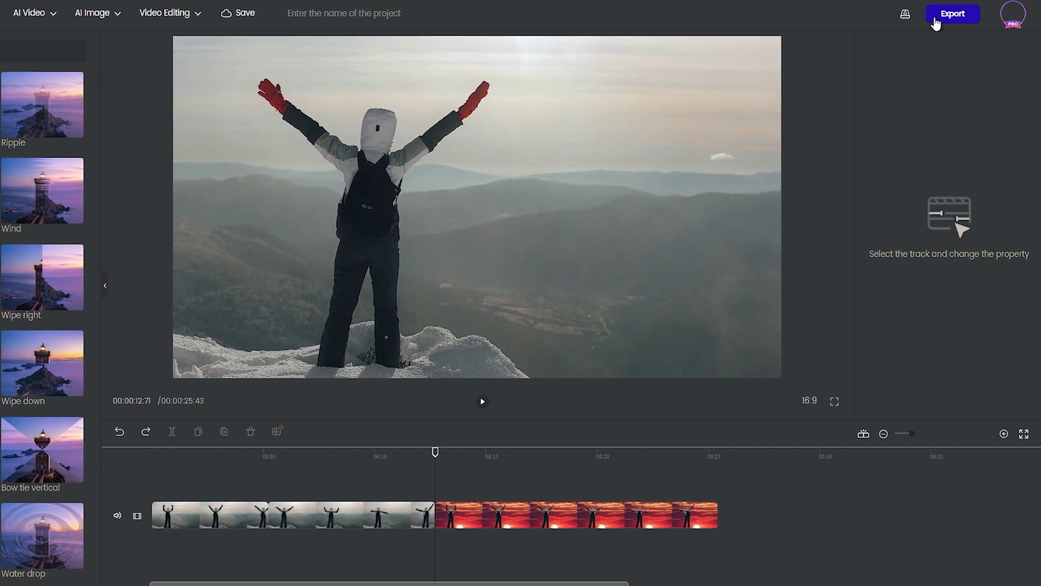
Open the export settings, keeping 720p resolution, 30fps frame rate and MP4 format.
click(936, 23)
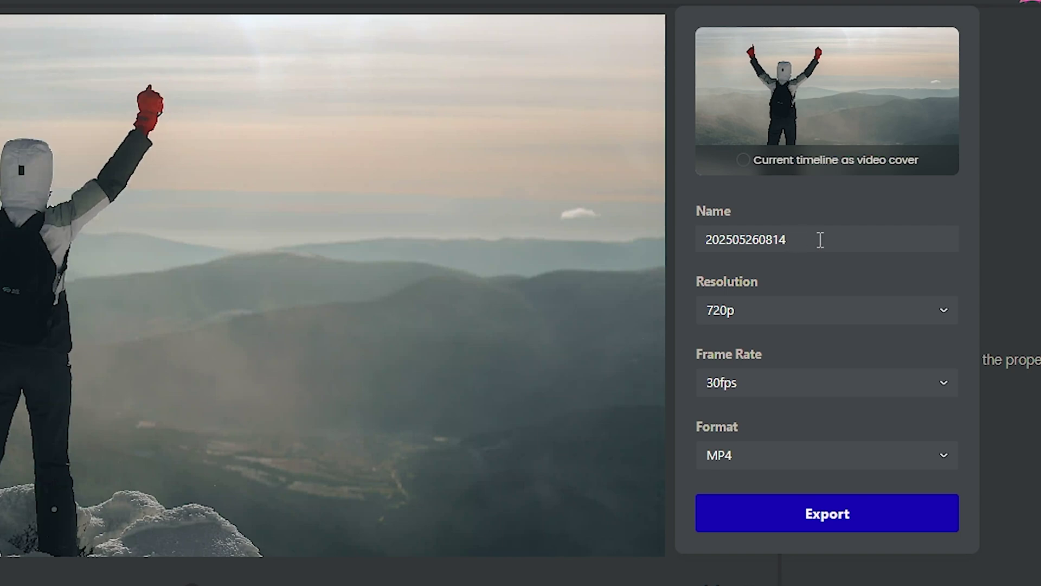
click(903, 323)
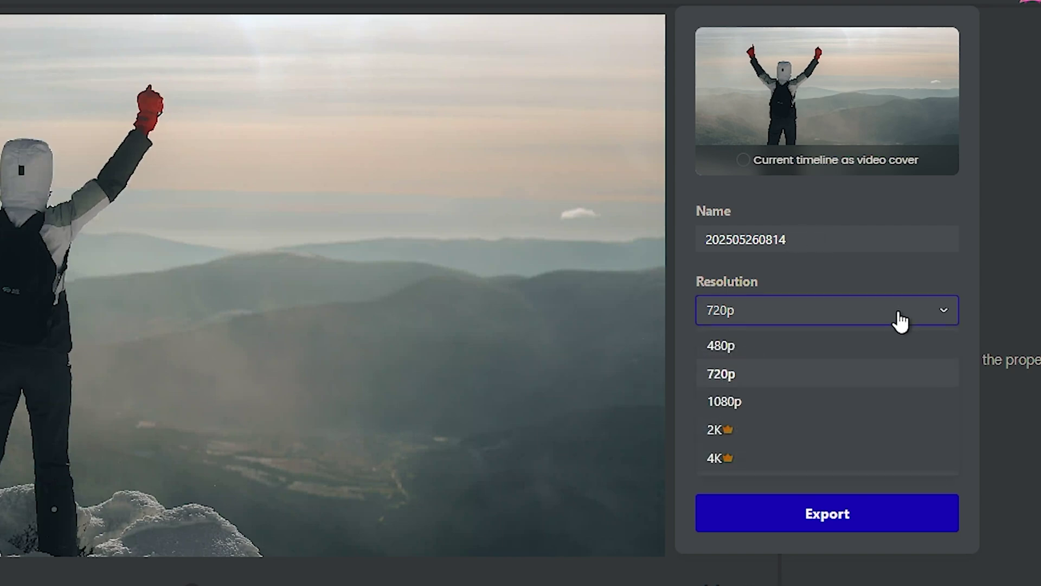
click(900, 322)
click(851, 382)
click(822, 467)
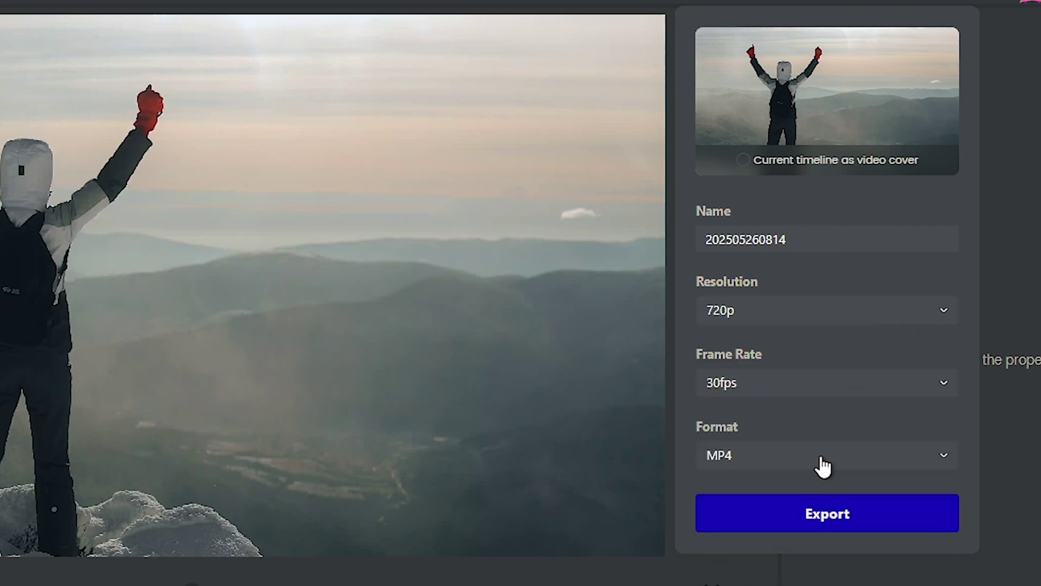
click(814, 468)
click(809, 465)
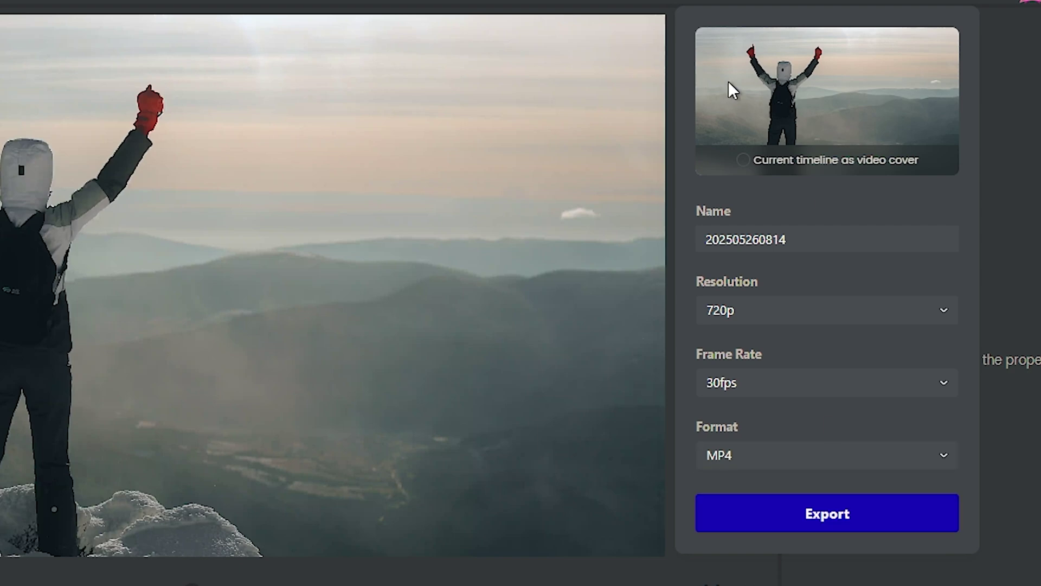
Toggle the current-frame video cover option, leaving the default cover in place.
click(743, 160)
click(742, 160)
click(742, 161)
click(742, 161)
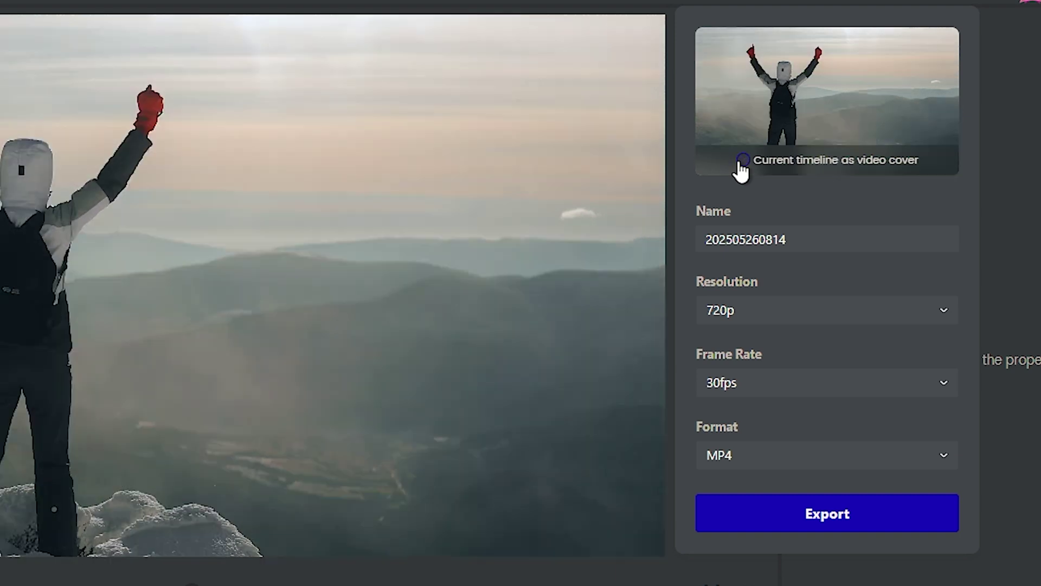